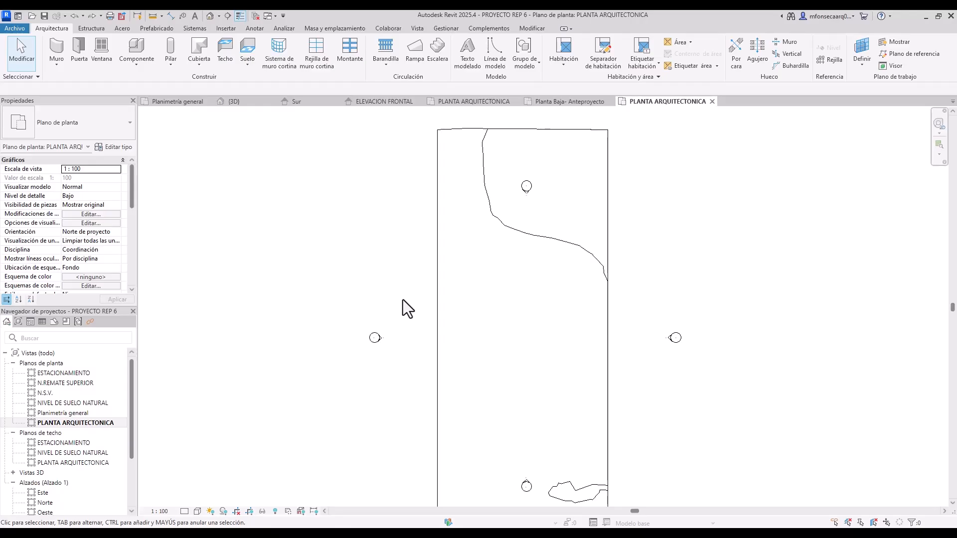
# Draw a horizontal wall about 2.4 m long, type Por defecto - 10 cm, outside the terrain outline in the PLANTA ARQUITECTONICA plan.
pyautogui.click(84, 423)
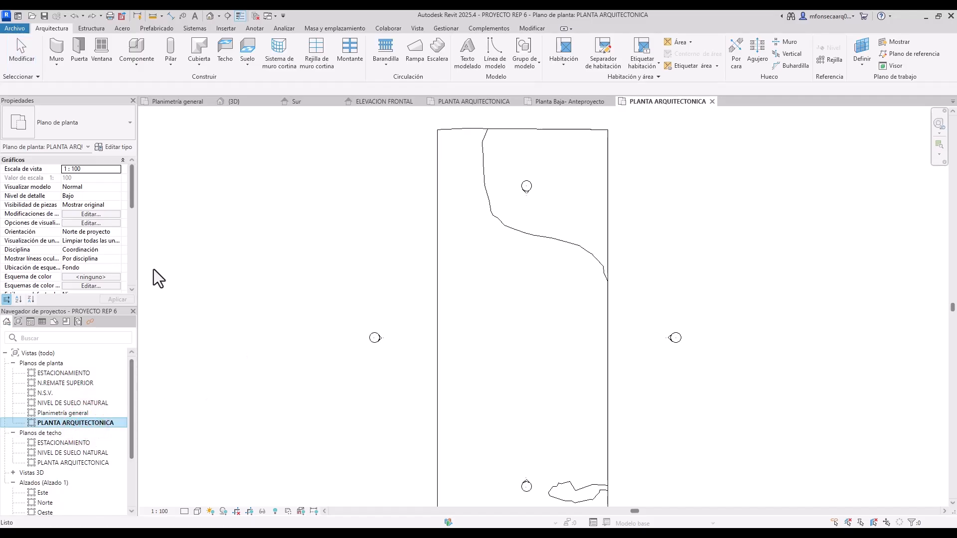
pyautogui.click(59, 48)
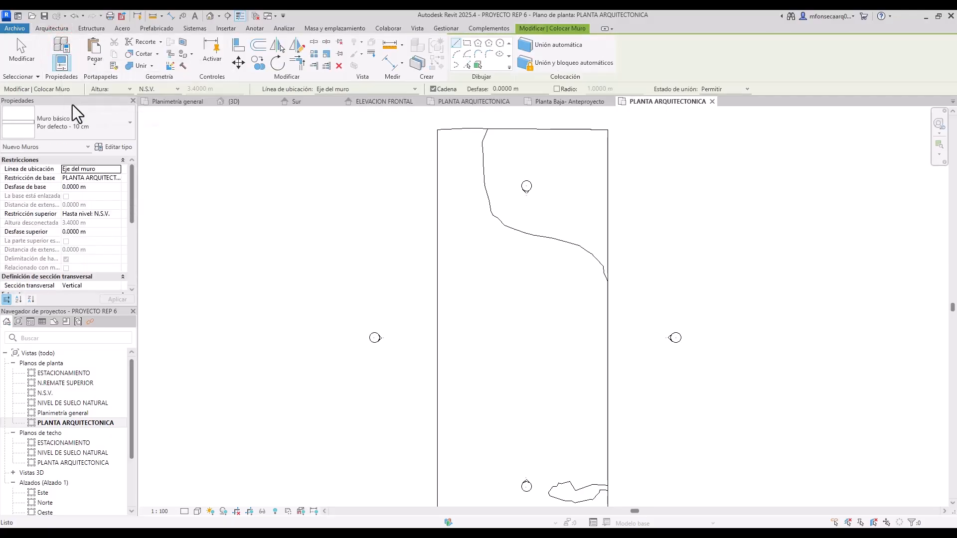
pyautogui.click(62, 127)
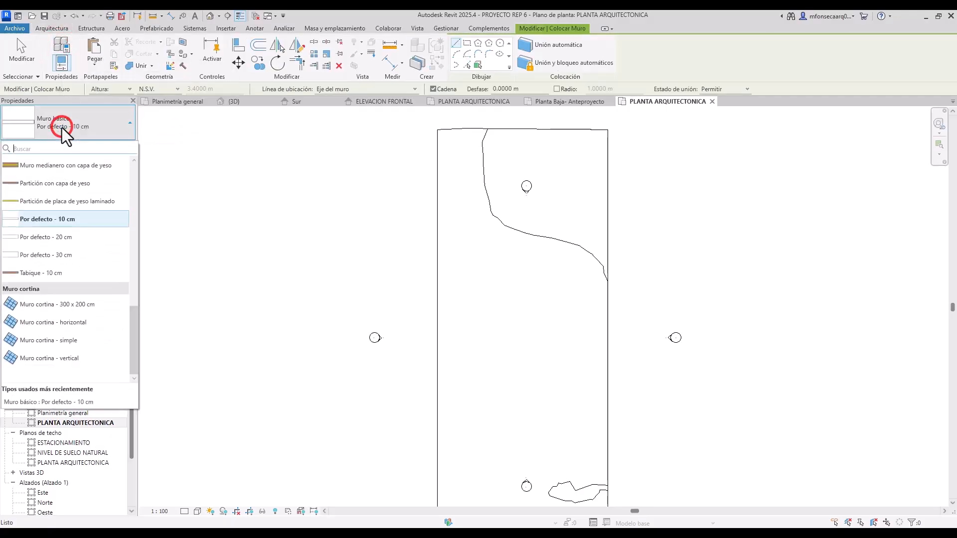
pyautogui.click(31, 220)
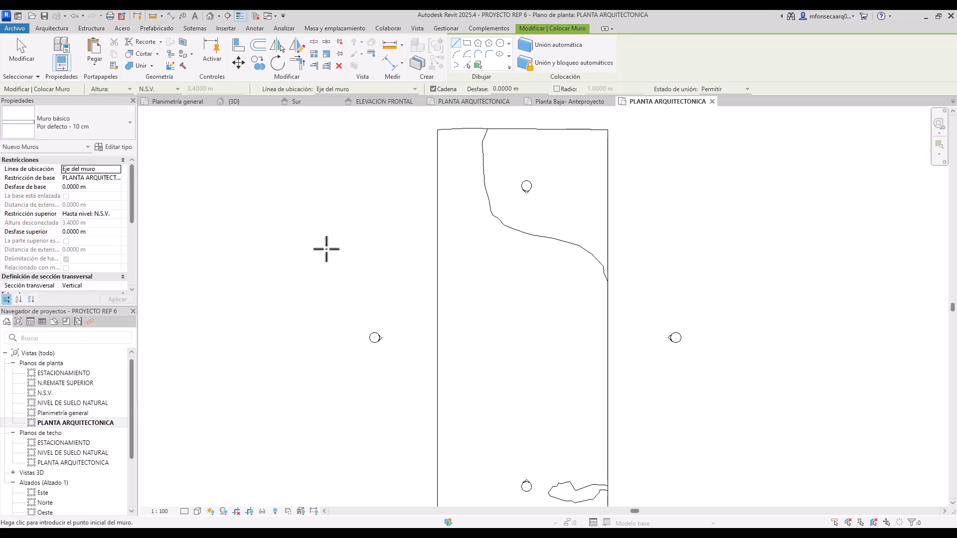
pyautogui.click(315, 244)
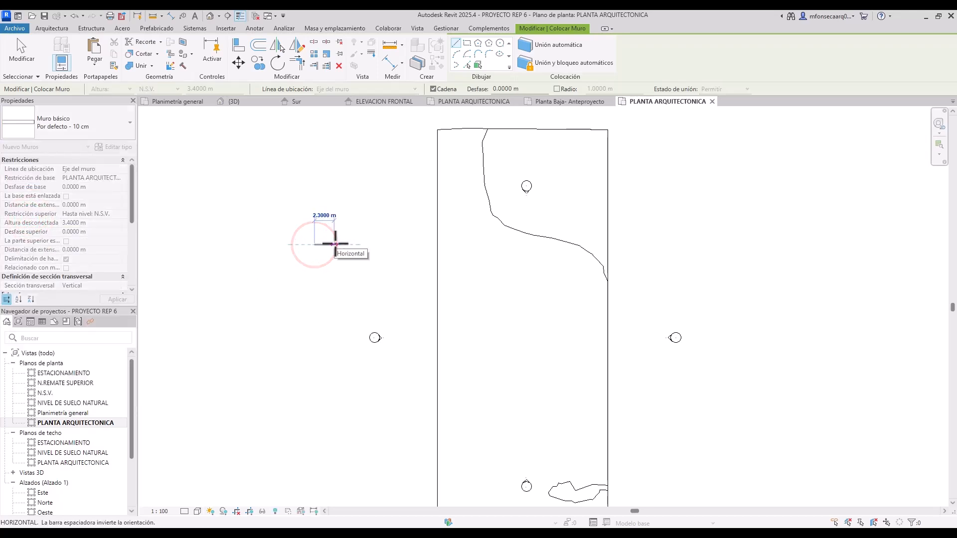
pyautogui.click(335, 244)
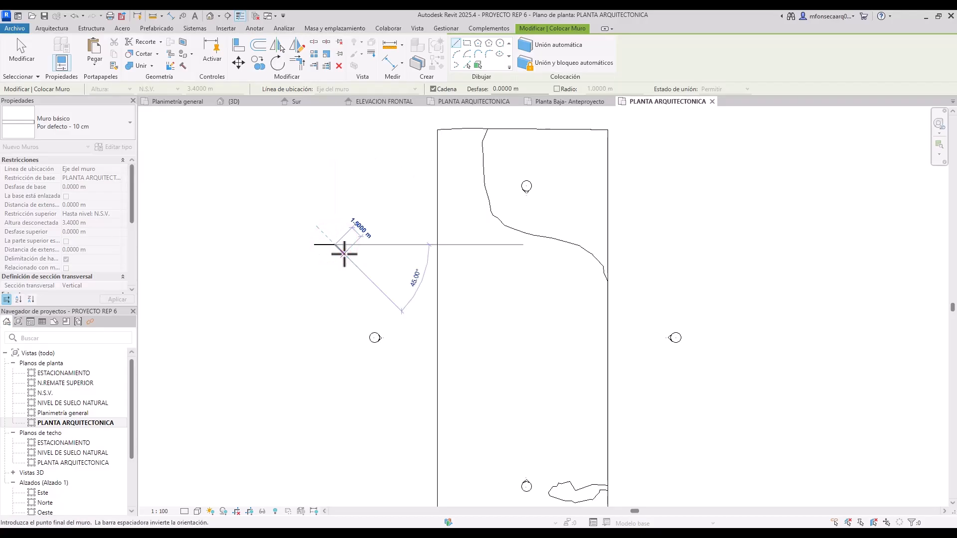
pyautogui.press('Escape')
pyautogui.press('Escape')
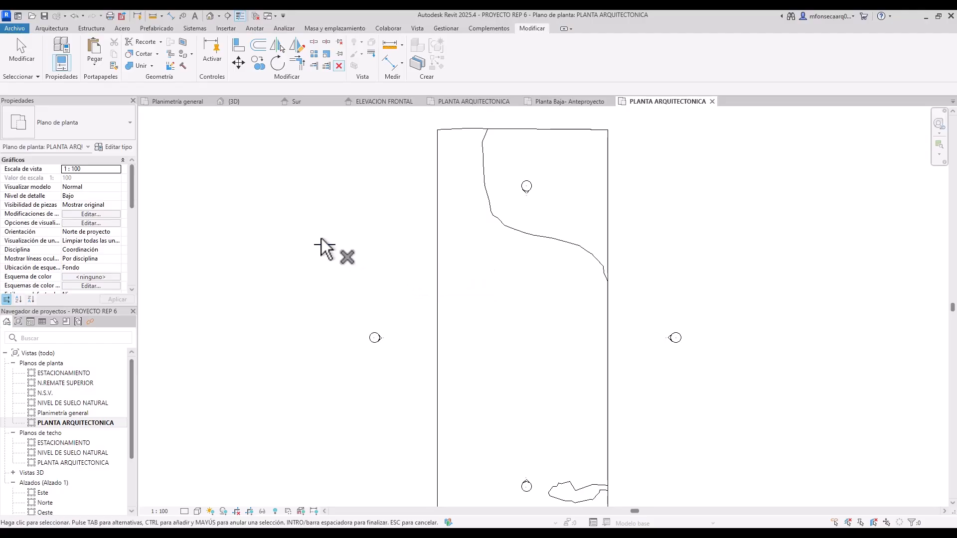
# Examine the newly drawn wall up close and in relation to its surroundings.
pyautogui.scroll(6, 324, 251)
pyautogui.scroll(4, 324, 252)
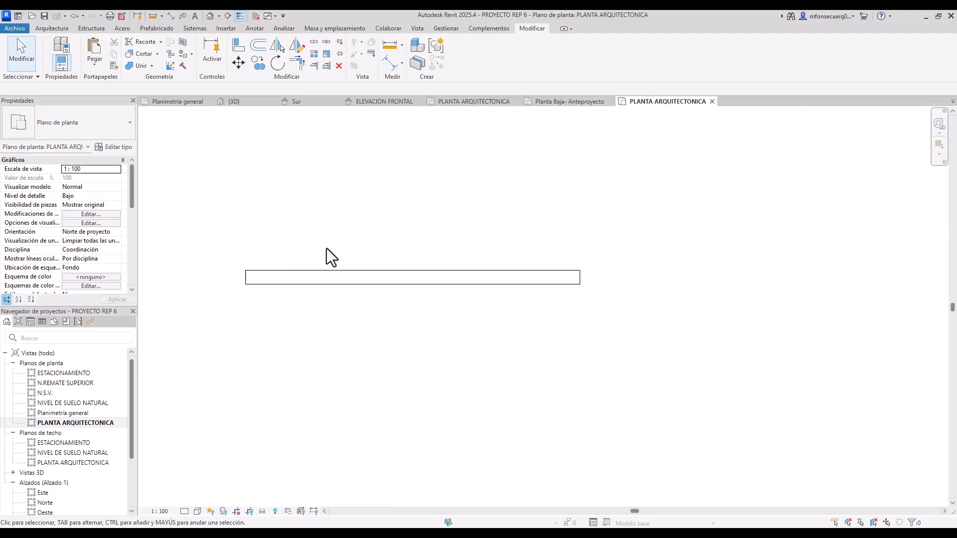
pyautogui.click(340, 283)
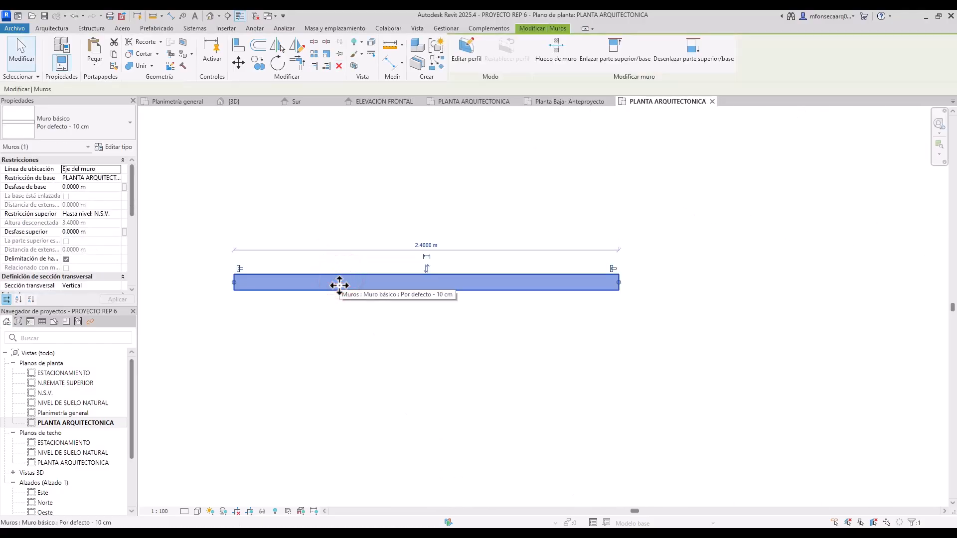
pyautogui.click(378, 213)
pyautogui.click(394, 274)
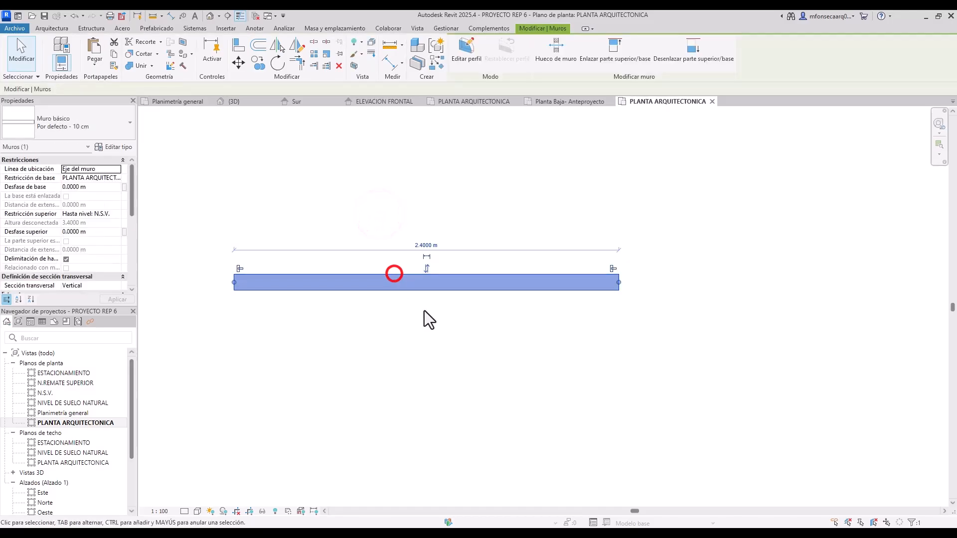
pyautogui.scroll(-7, 424, 311)
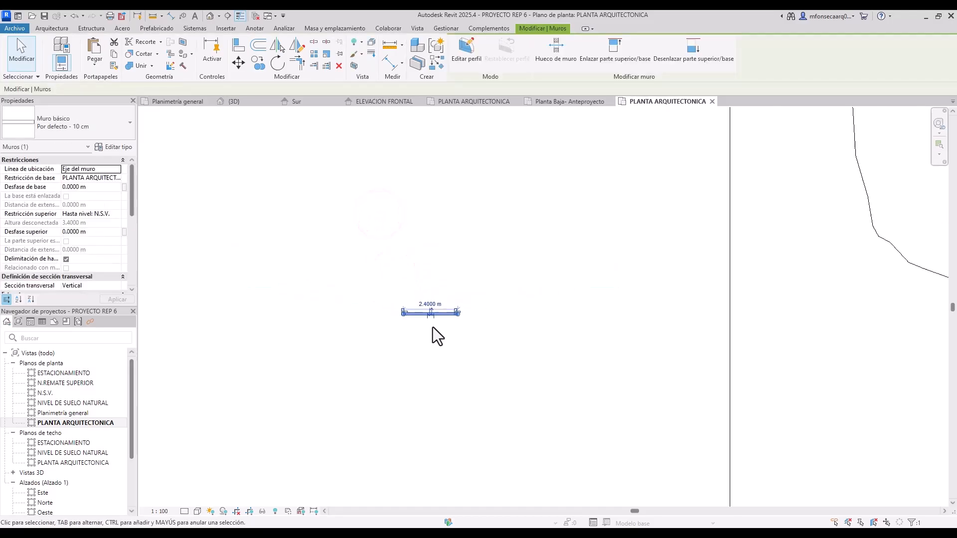
pyautogui.scroll(-1, 432, 327)
pyautogui.scroll(2, 432, 327)
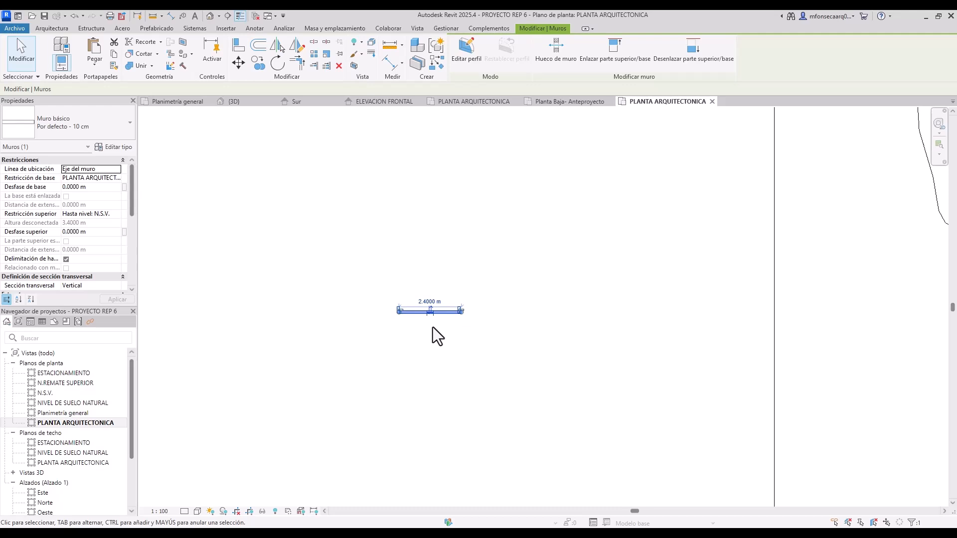
# Duplicate the drawn wall's type under the name PARED 0.10.
pyautogui.click(432, 327)
pyautogui.click(431, 313)
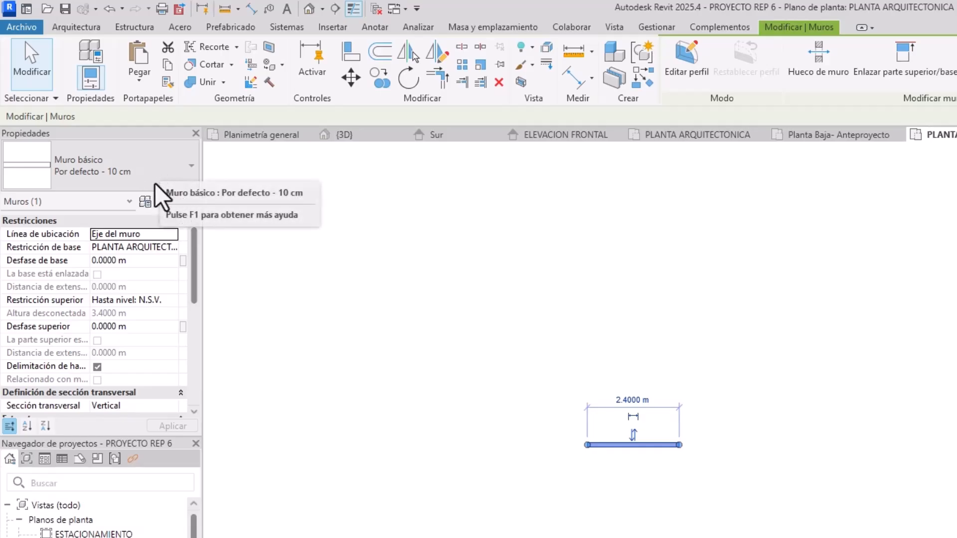
pyautogui.click(173, 202)
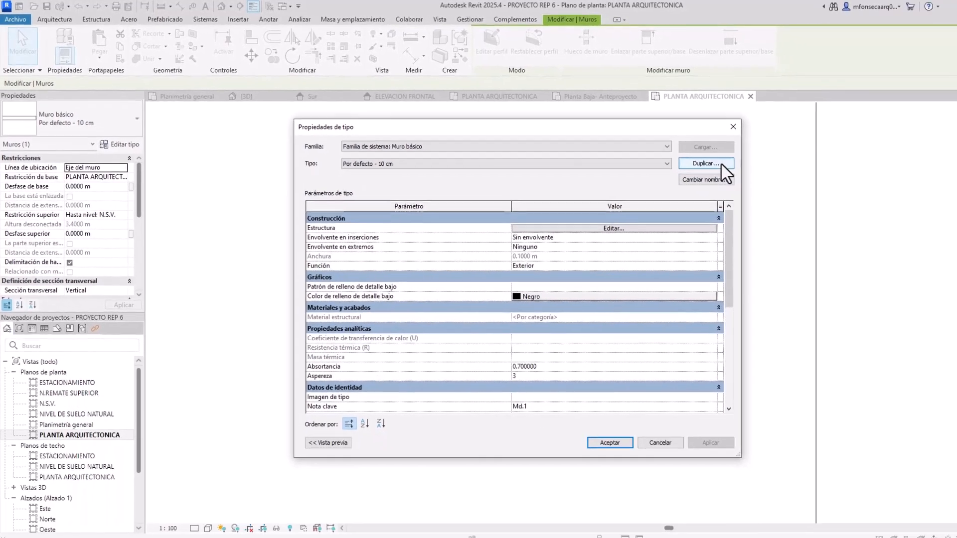
pyautogui.click(931, 211)
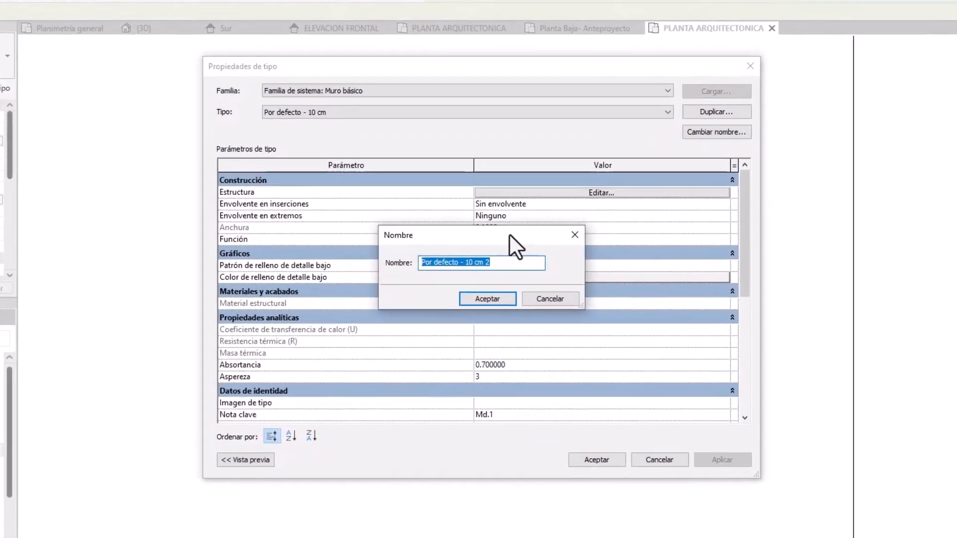
pyautogui.moveTo(530, 257); pyautogui.dragTo(531, 234)
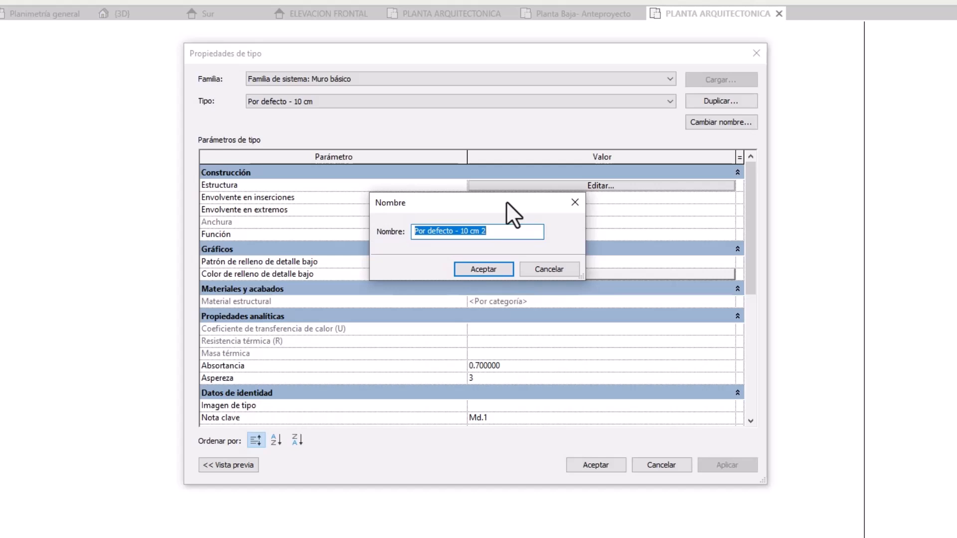
pyautogui.write('PARED')
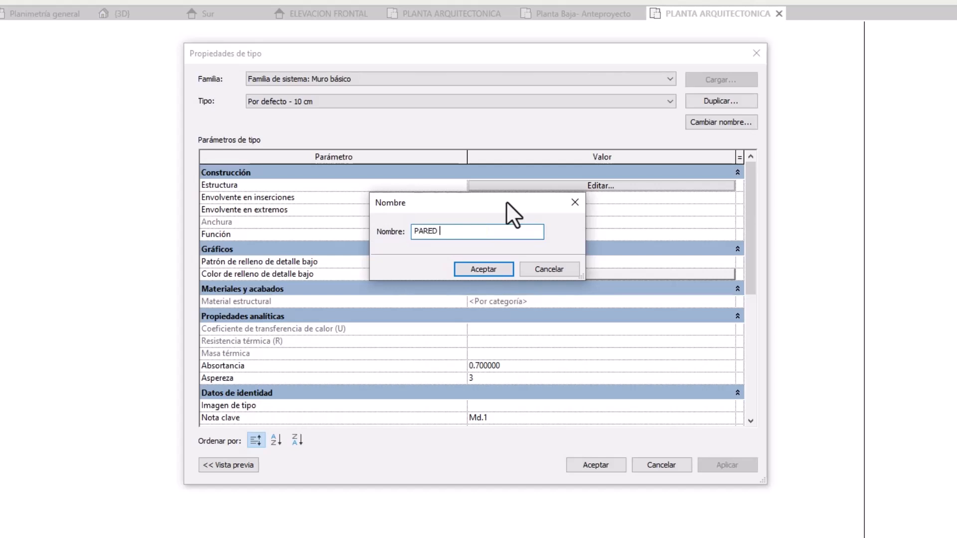
pyautogui.write(' 0.10')
pyautogui.click(449, 232)
pyautogui.click(489, 268)
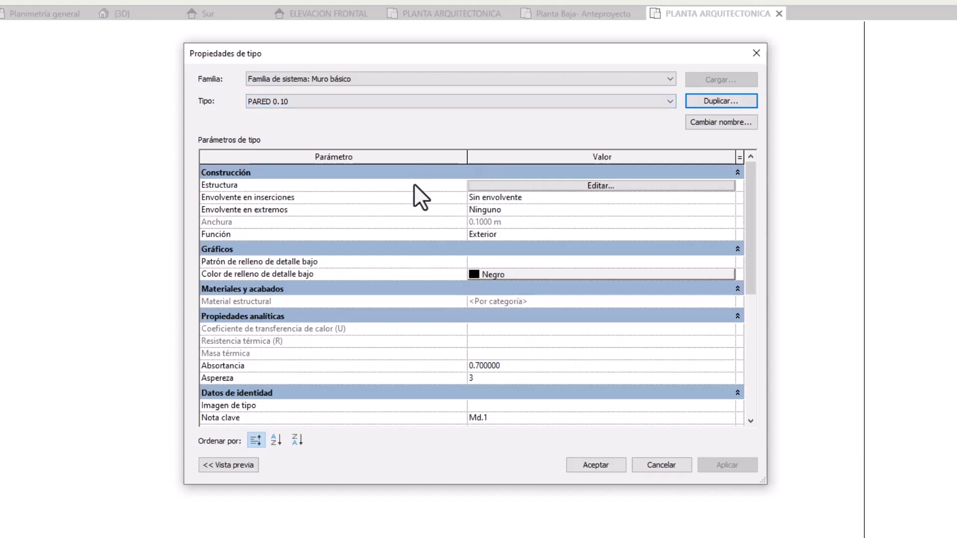
# Add a layer to the PARED 0.10 structure and move the 0.10 m layer outside the core boundary on the exterior side.
pyautogui.click(537, 187)
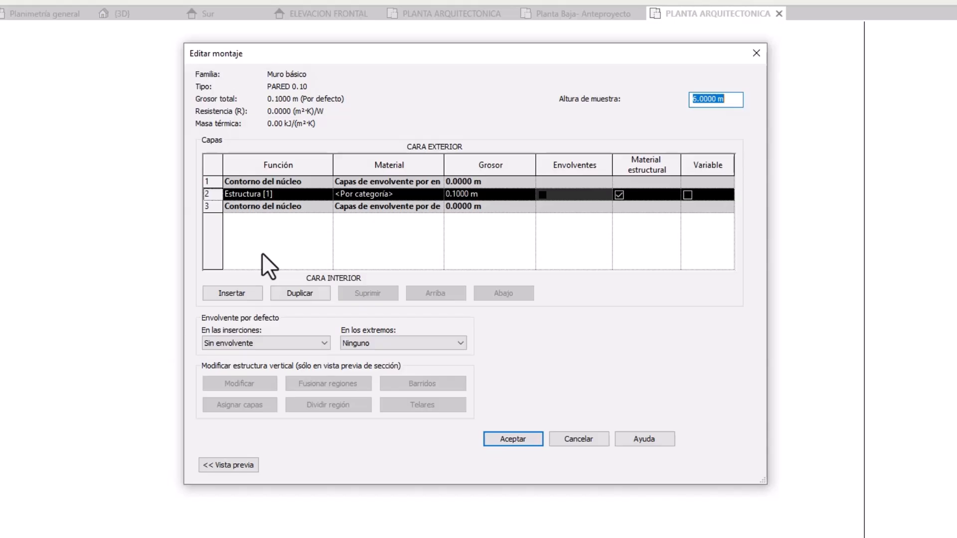
pyautogui.click(250, 289)
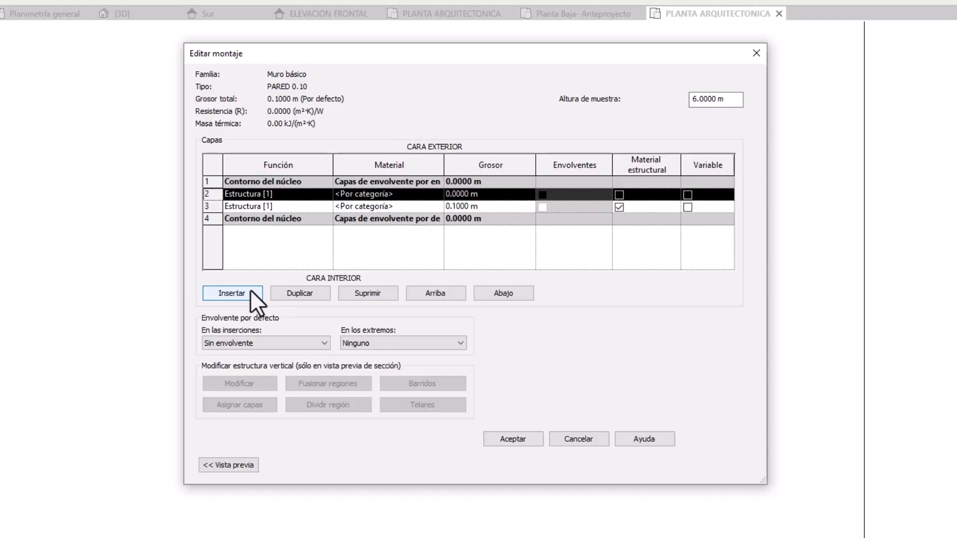
pyautogui.click(279, 204)
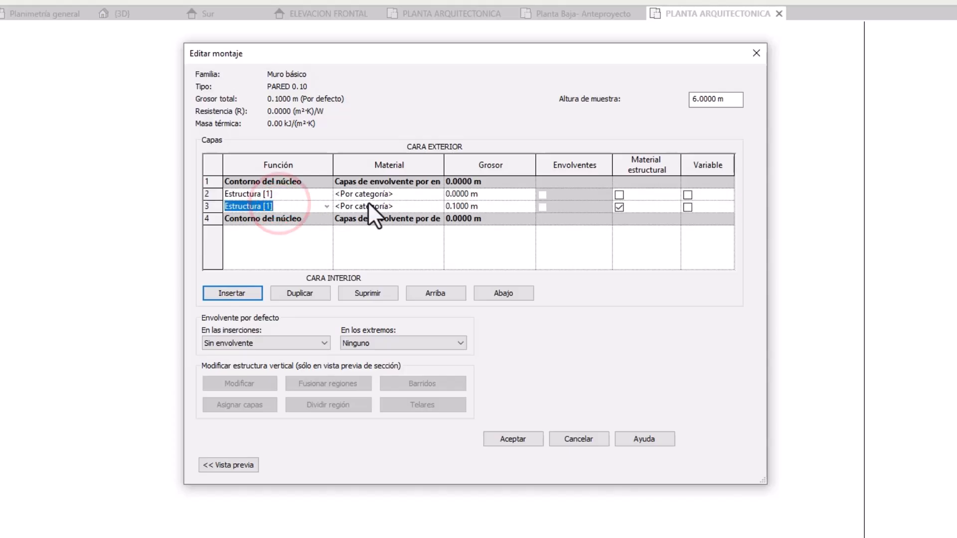
pyautogui.click(316, 259)
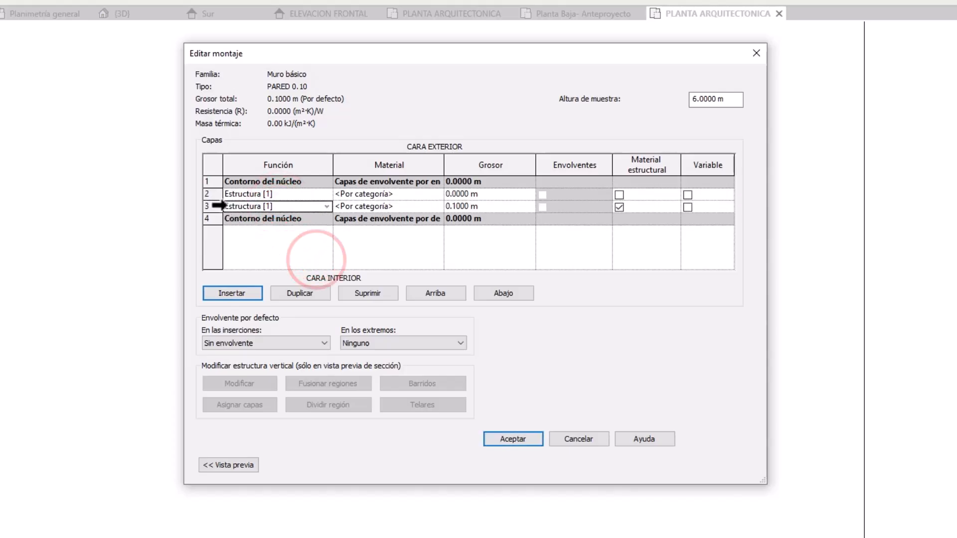
pyautogui.click(213, 206)
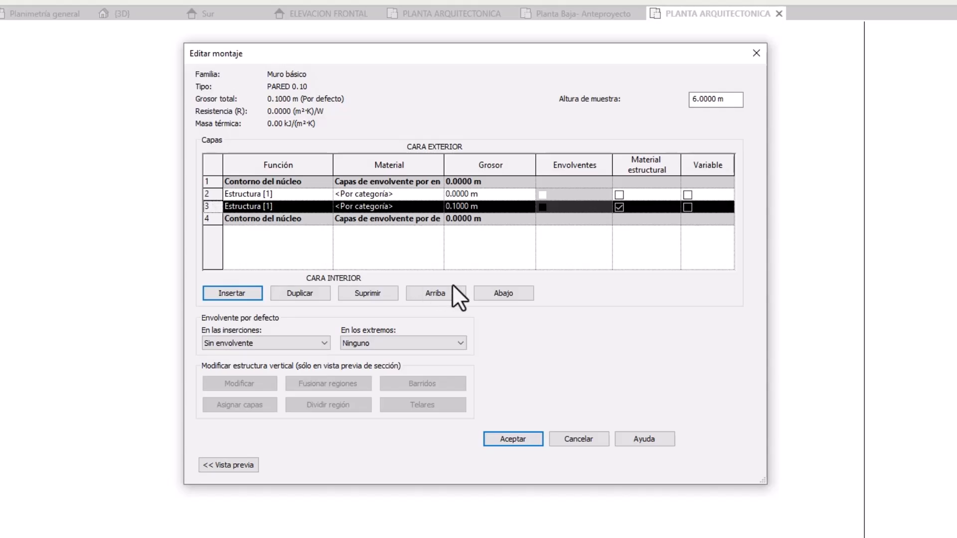
pyautogui.click(434, 293)
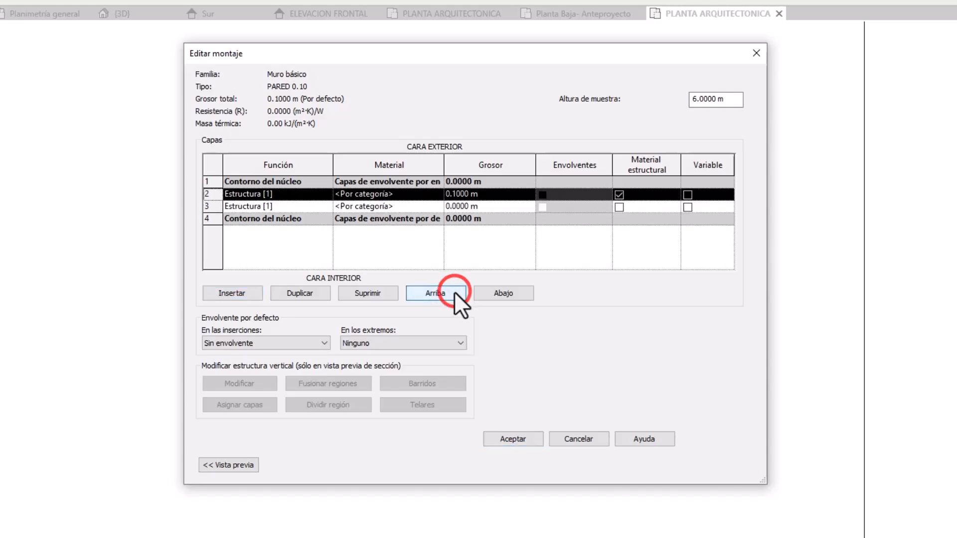
pyautogui.click(435, 293)
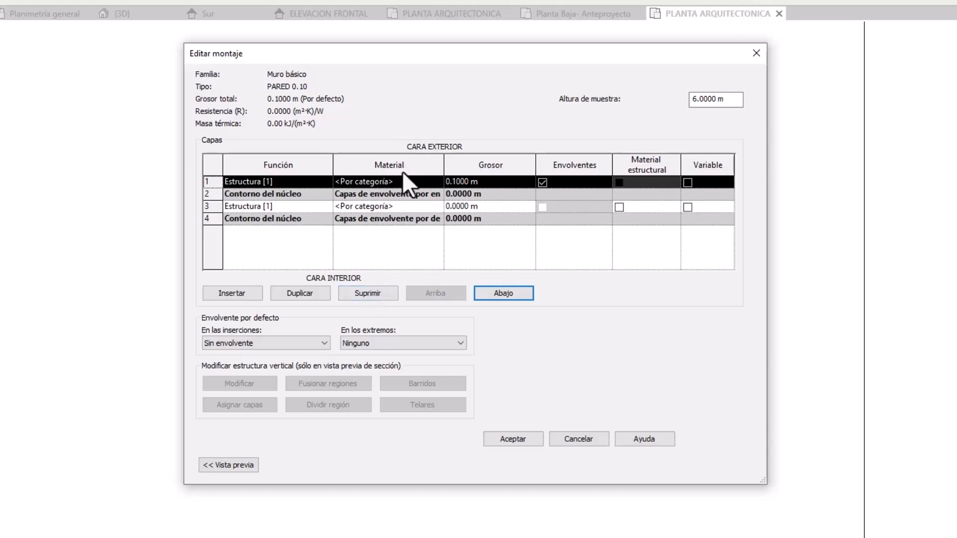
# Set the outermost layer's function to Capa membrana and its thickness to 0.01 m.
pyautogui.click(324, 181)
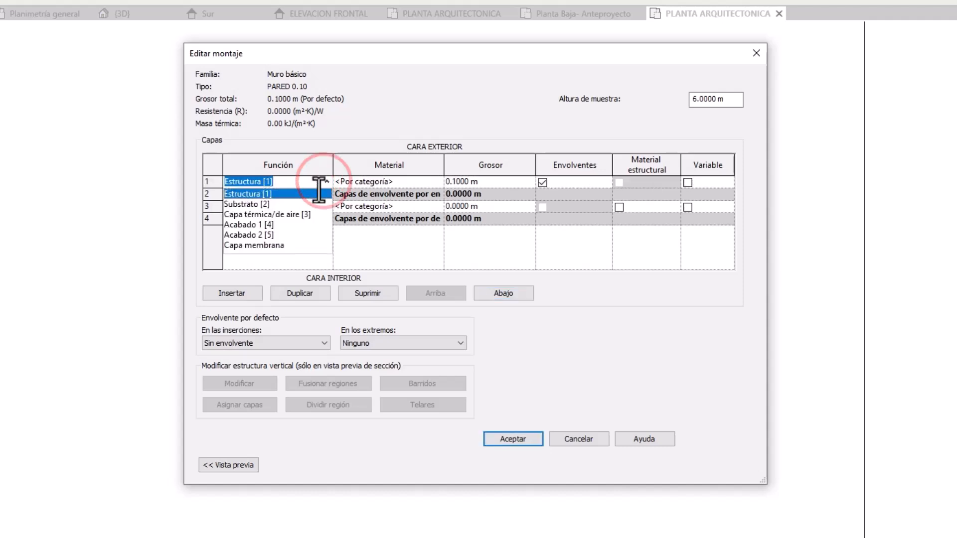
pyautogui.click(277, 244)
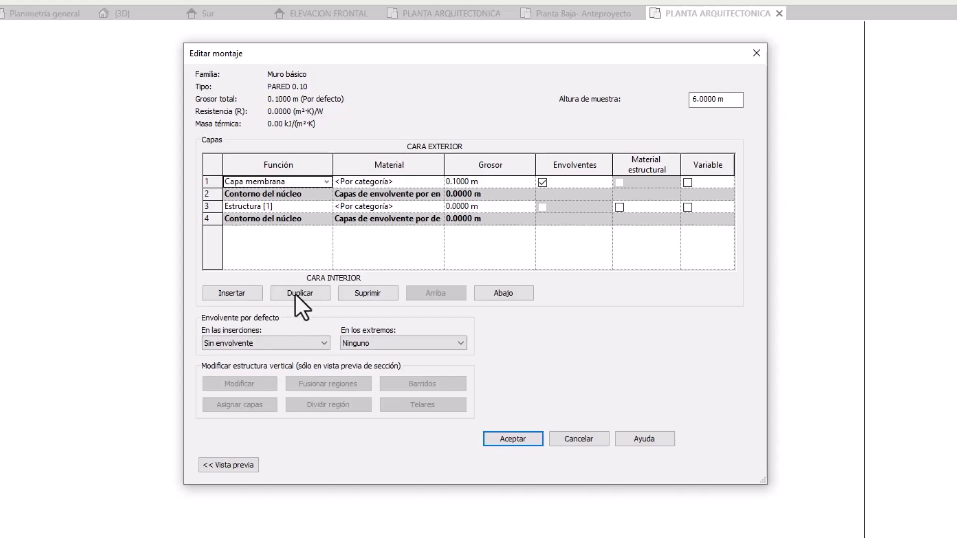
pyautogui.moveTo(476, 182); pyautogui.dragTo(453, 185)
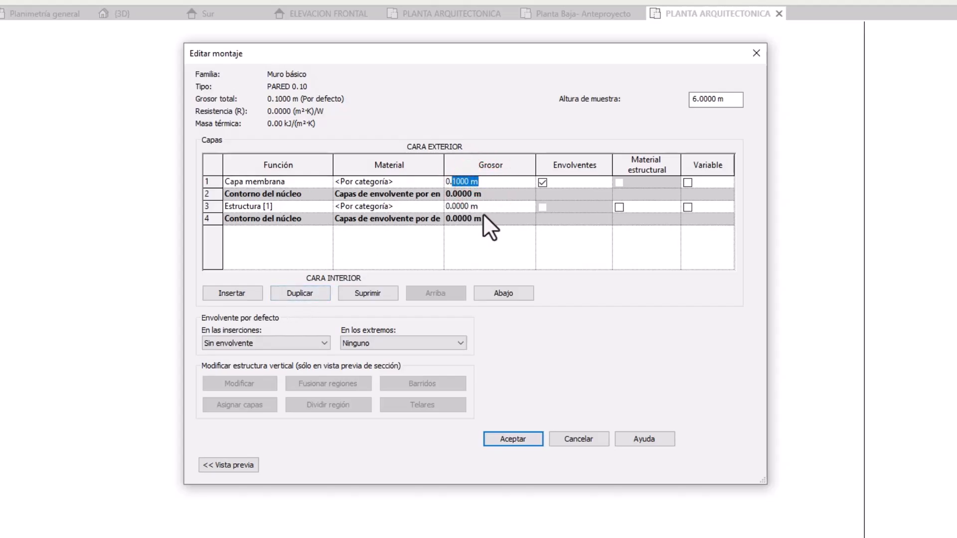
pyautogui.write('00')
pyautogui.click(545, 351)
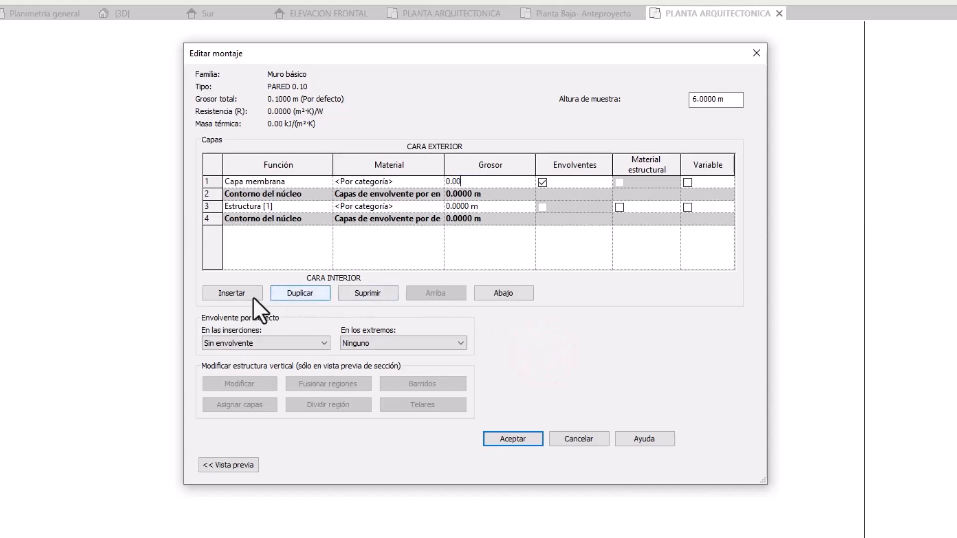
pyautogui.click(215, 180)
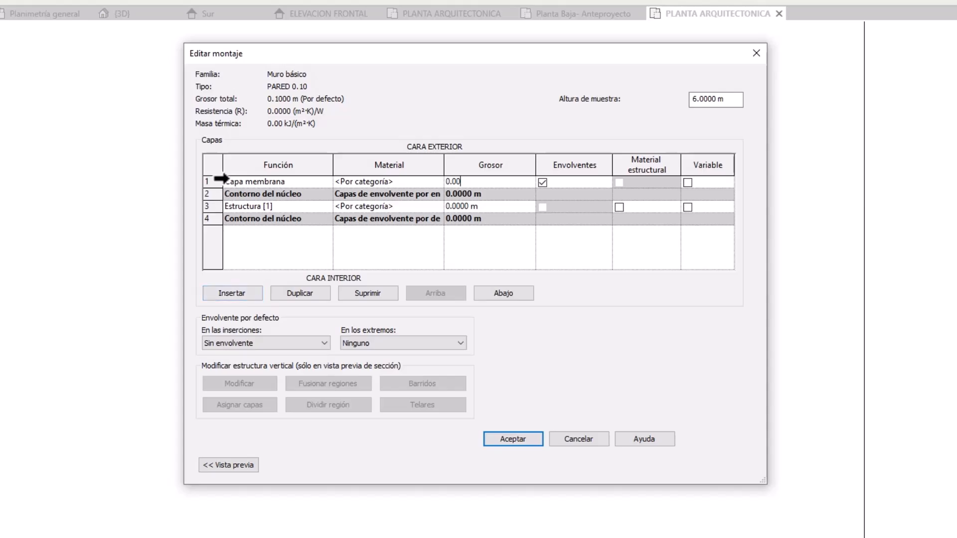
pyautogui.click(563, 178)
pyautogui.press('BackSpace')
pyautogui.write('1')
pyautogui.click(566, 326)
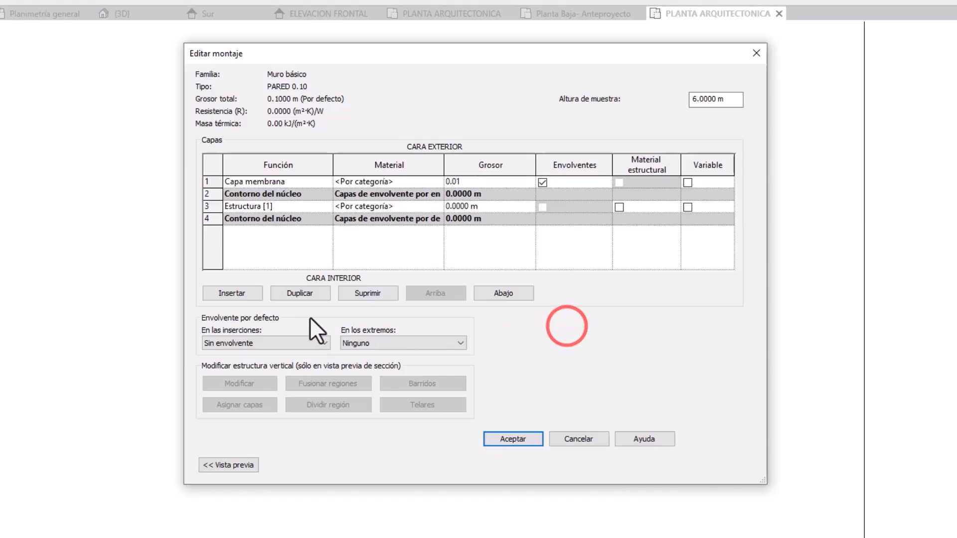
# Insert a new layer on the exterior side of the membrane and set its function to Acabado 1 [4].
pyautogui.click(240, 291)
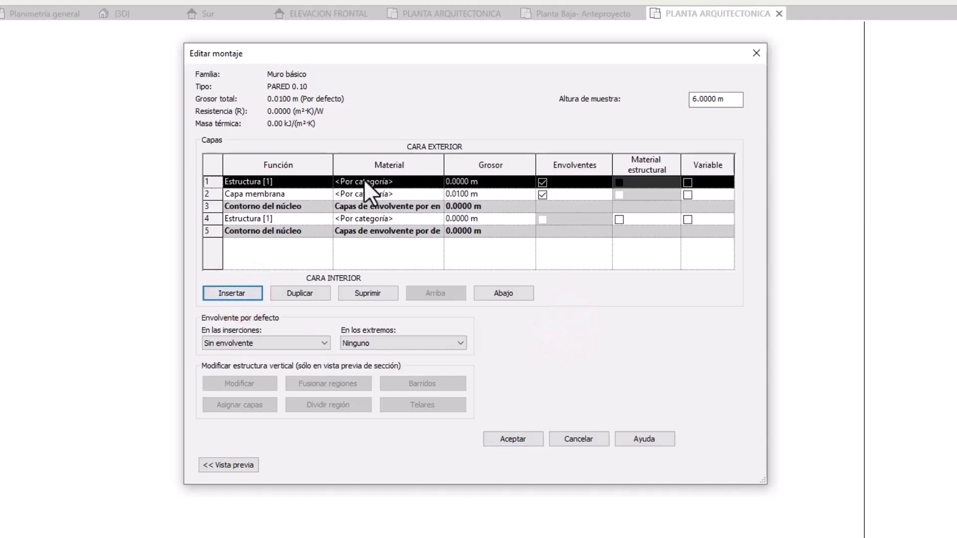
pyautogui.click(291, 182)
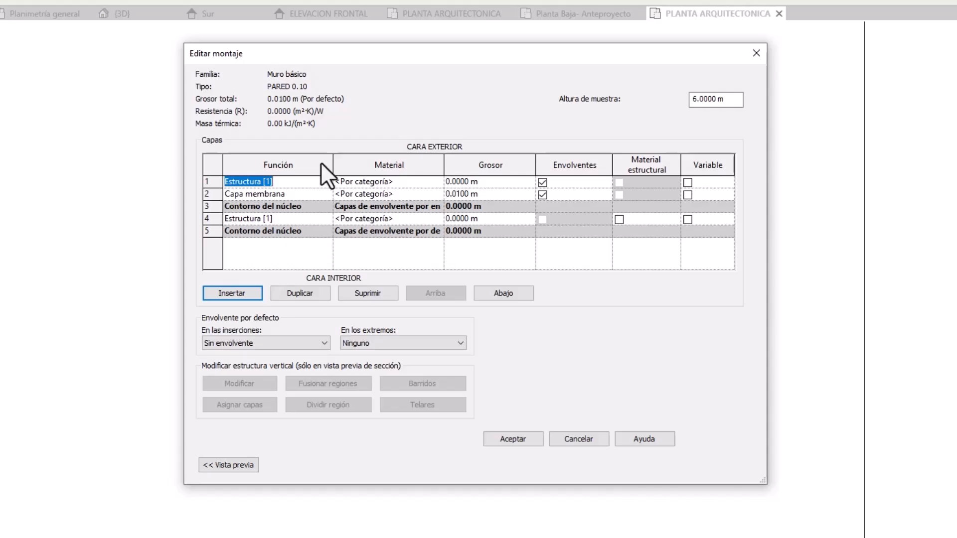
pyautogui.click(326, 183)
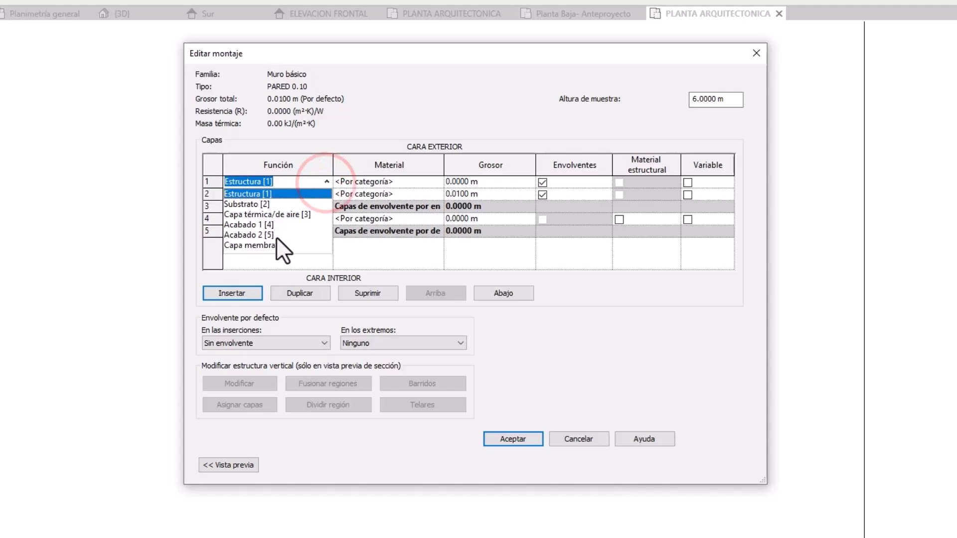
pyautogui.click(261, 227)
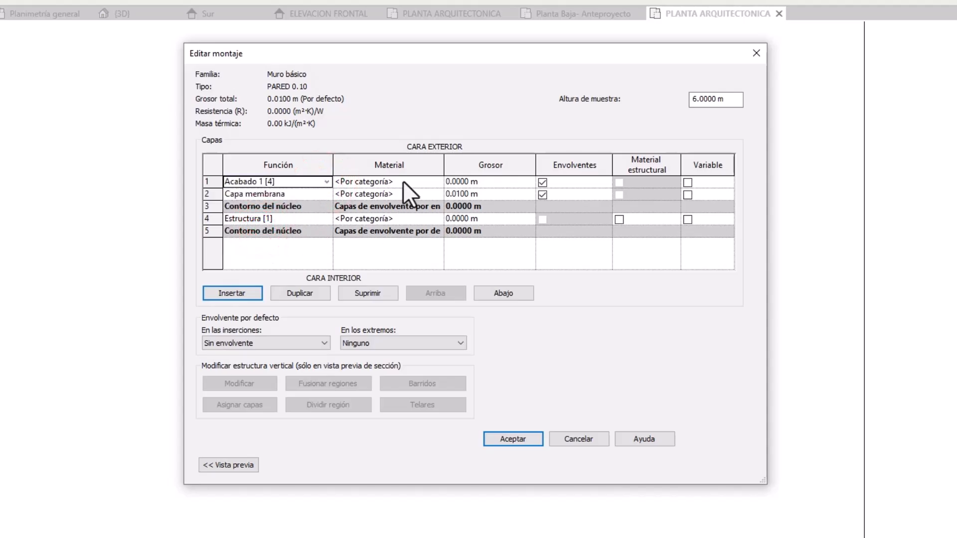
# Set the Acabado 1 [4] layer's thickness to 0.02 m and the Estructura [1] layer's thickness to 0.06 m.
pyautogui.click(471, 180)
pyautogui.moveTo(469, 181); pyautogui.dragTo(452, 182)
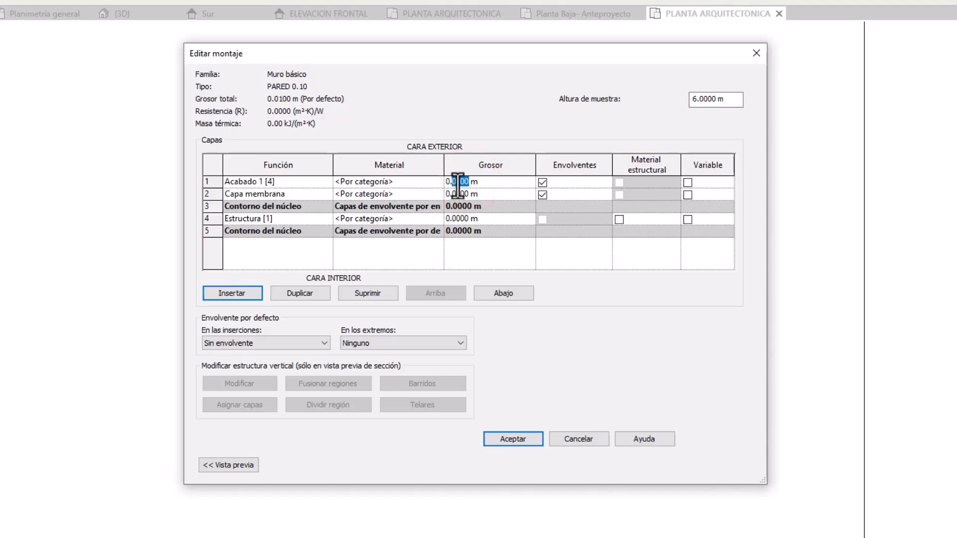
pyautogui.write('02')
pyautogui.click(500, 259)
pyautogui.click(458, 220)
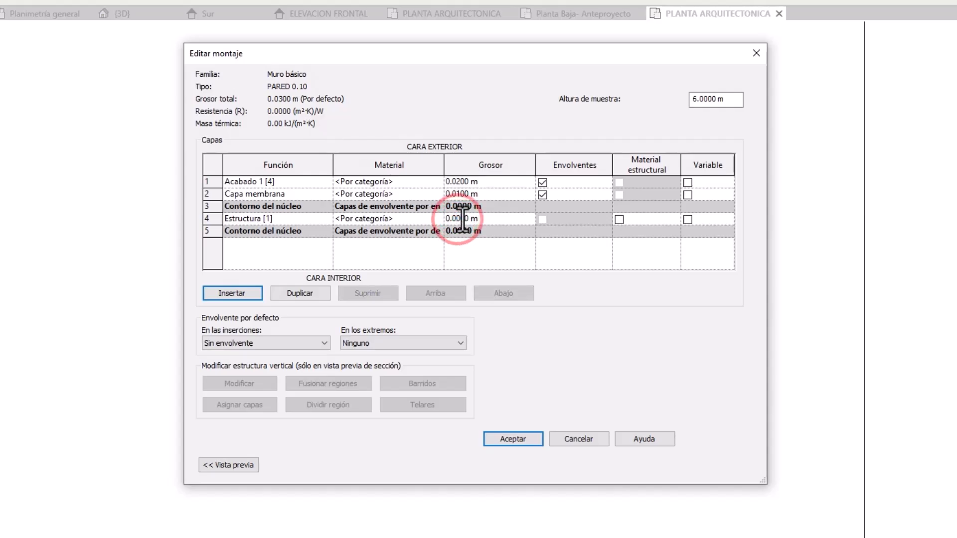
pyautogui.click(457, 219)
pyautogui.write('6')
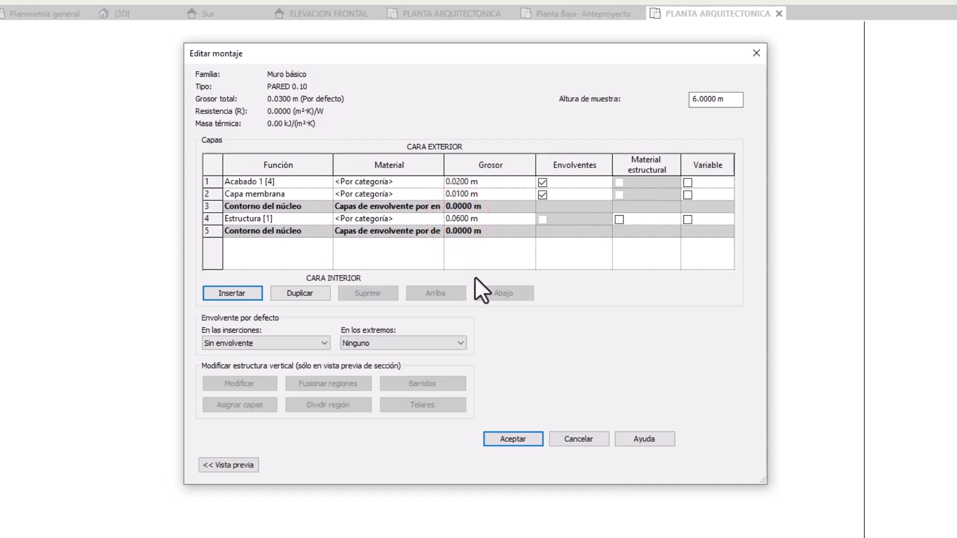
pyautogui.click(502, 253)
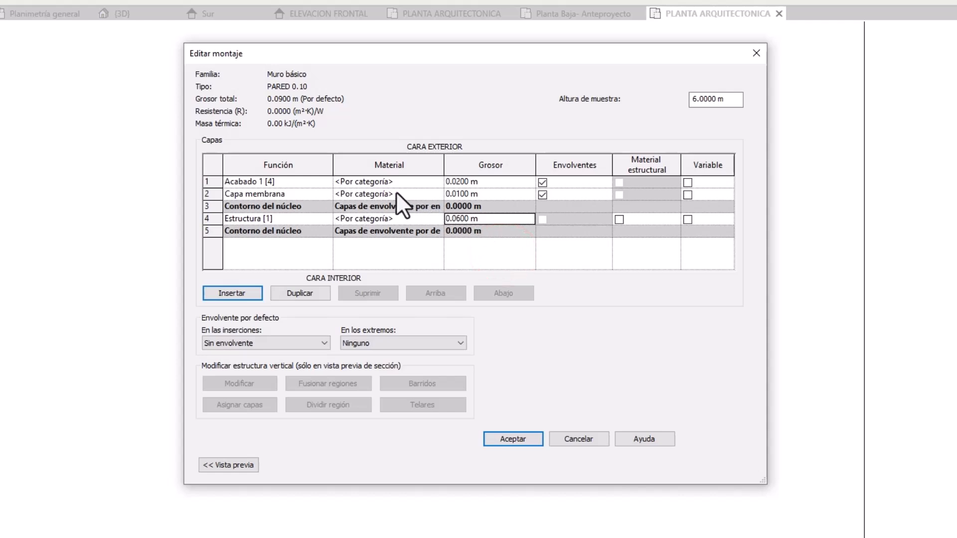
# Set the Capa membrana layer's thickness to 0.0000 m and mark the Estructura [1] layer as structural material.
pyautogui.click(462, 193)
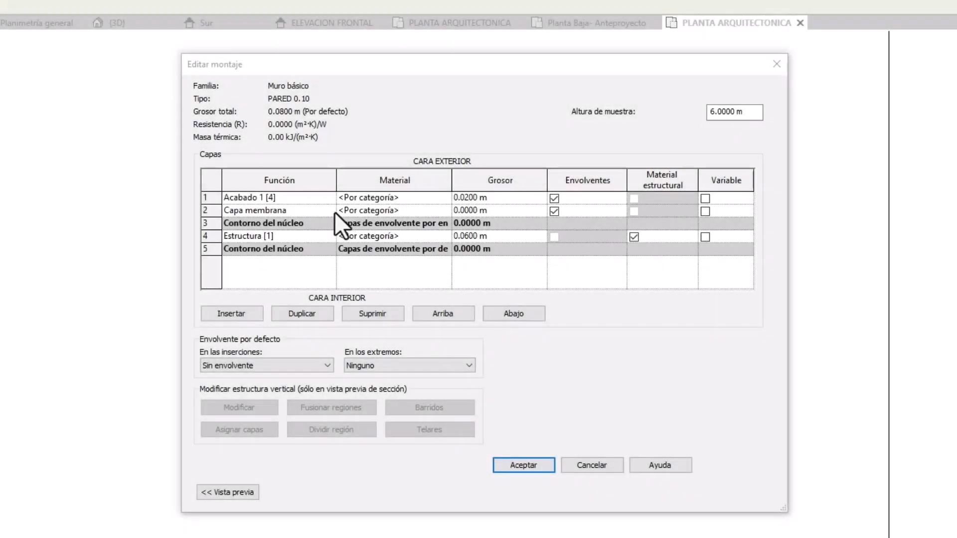
pyautogui.click(471, 210)
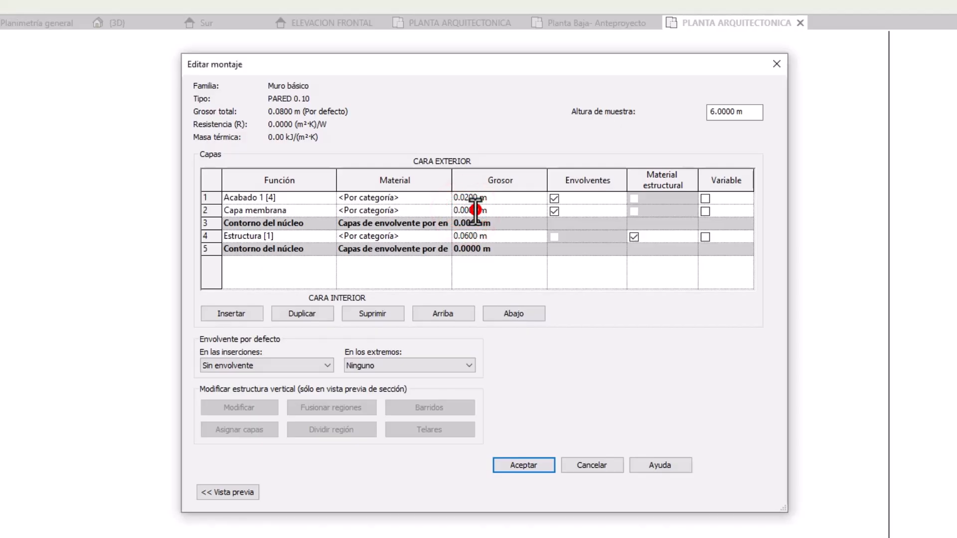
pyautogui.doubleClick(471, 210)
# Browse materials for the Estructura [1] layer, search for "bloques" and select Hormigón - Bloques.
pyautogui.click(396, 238)
pyautogui.click(446, 237)
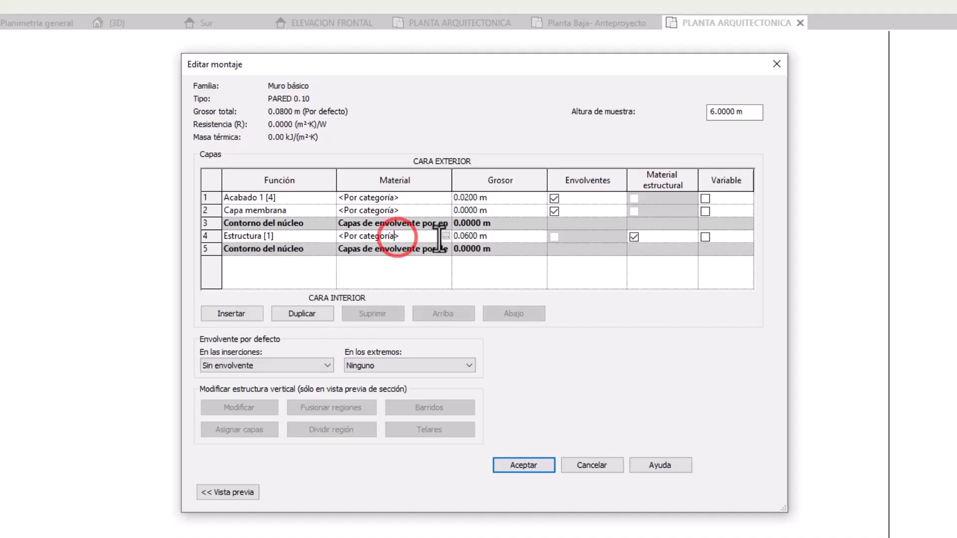
pyautogui.click(446, 236)
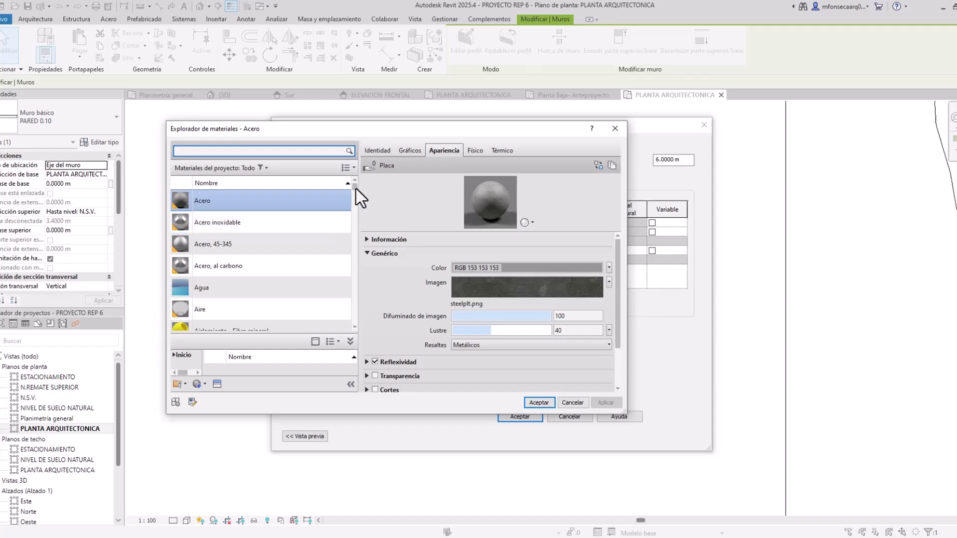
pyautogui.moveTo(409, 415); pyautogui.dragTo(406, 515)
pyautogui.moveTo(354, 187); pyautogui.dragTo(357, 227)
pyautogui.click(263, 151)
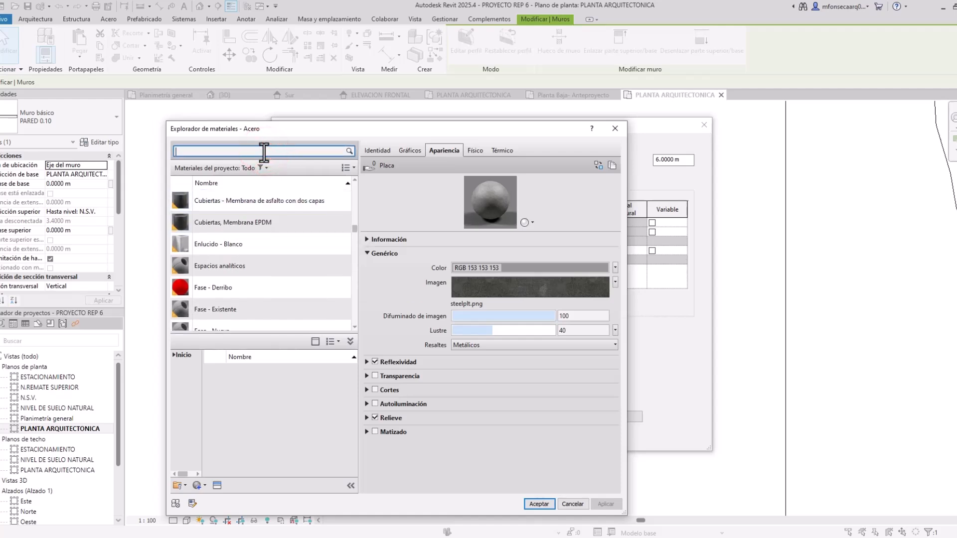
pyautogui.write('lo')
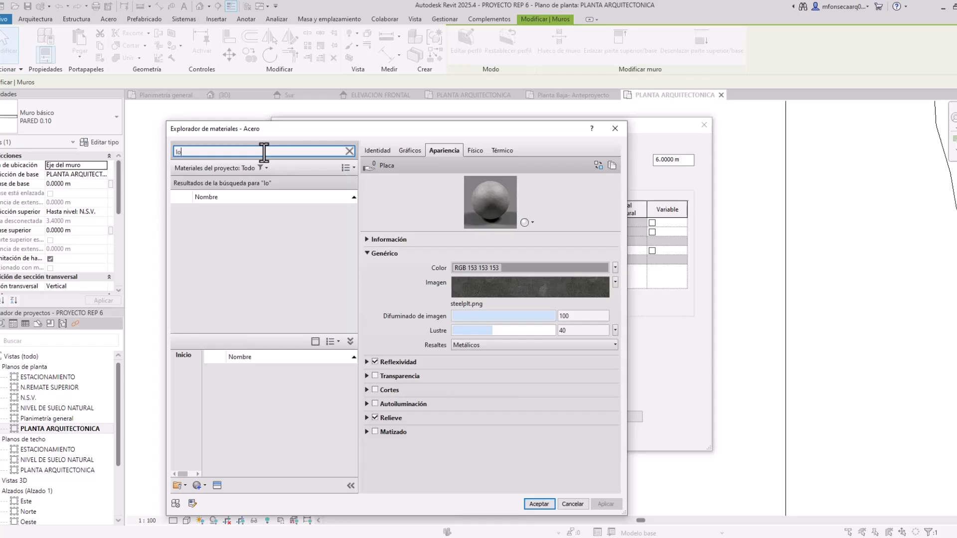
pyautogui.press('BackSpace')
pyautogui.press('BackSpace')
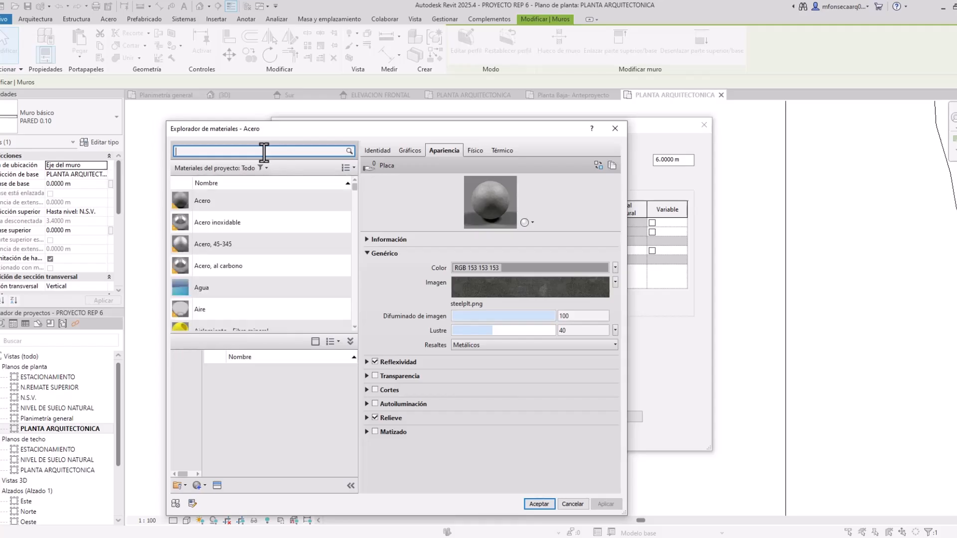
pyautogui.write('blo')
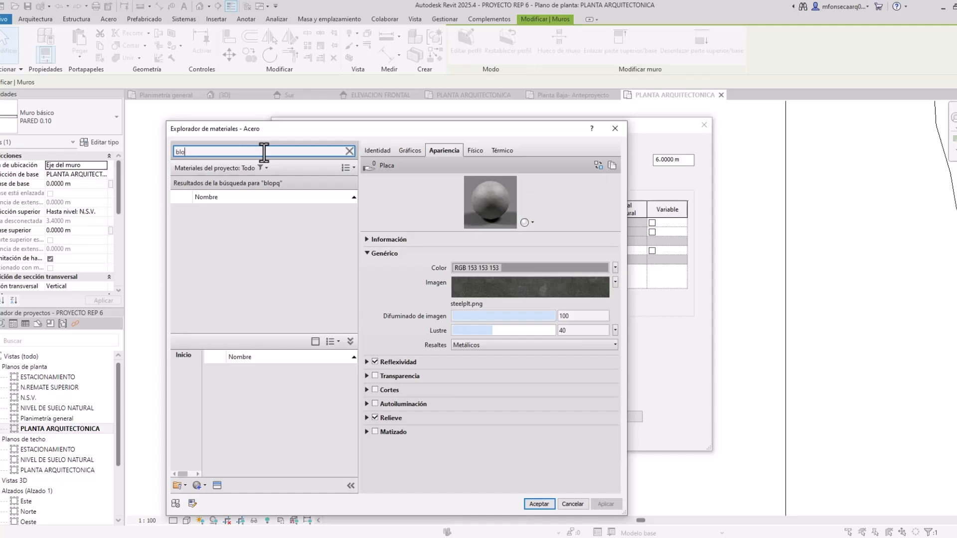
pyautogui.write('ques')
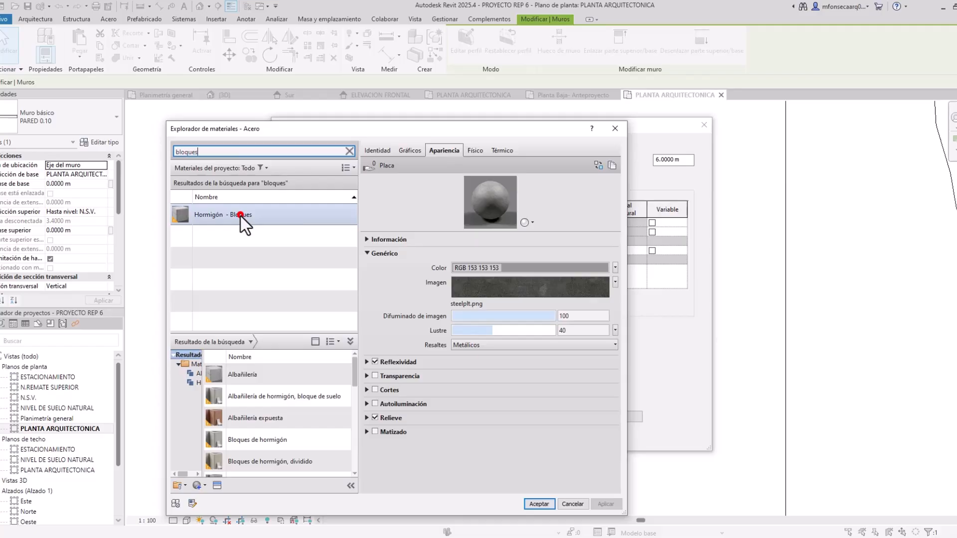
pyautogui.click(241, 216)
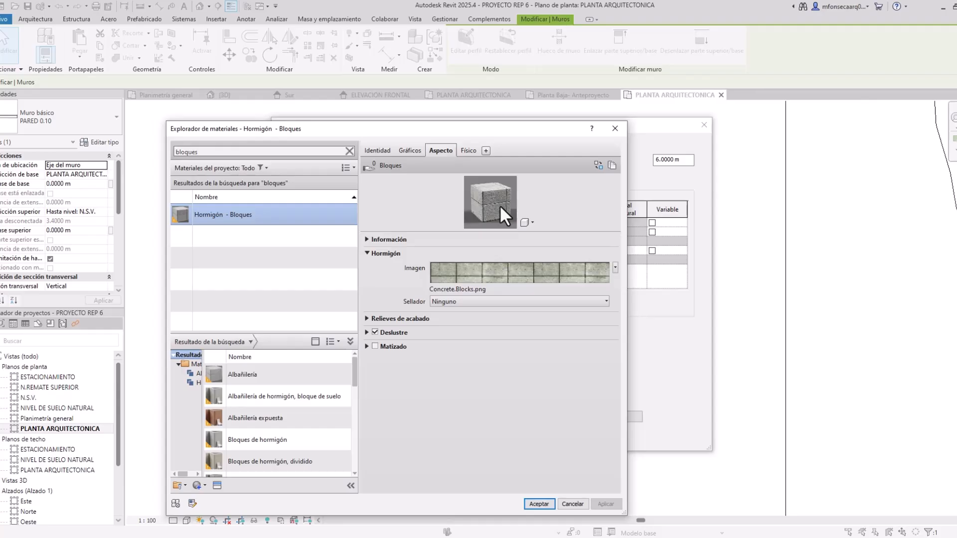
# Examine the physical information and the appearance and finish relief settings of the Hormigón - Bloques material.
pyautogui.click(466, 148)
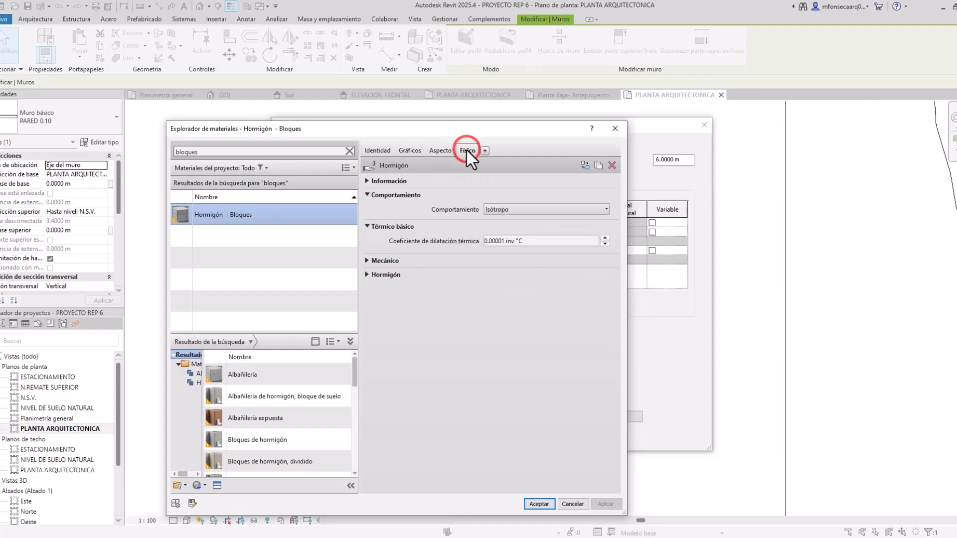
pyautogui.click(366, 181)
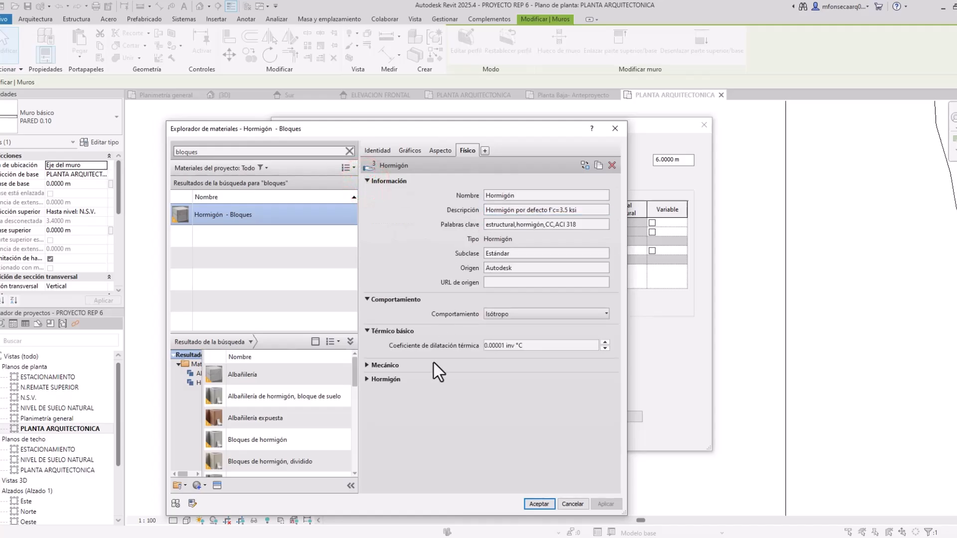
pyautogui.click(440, 148)
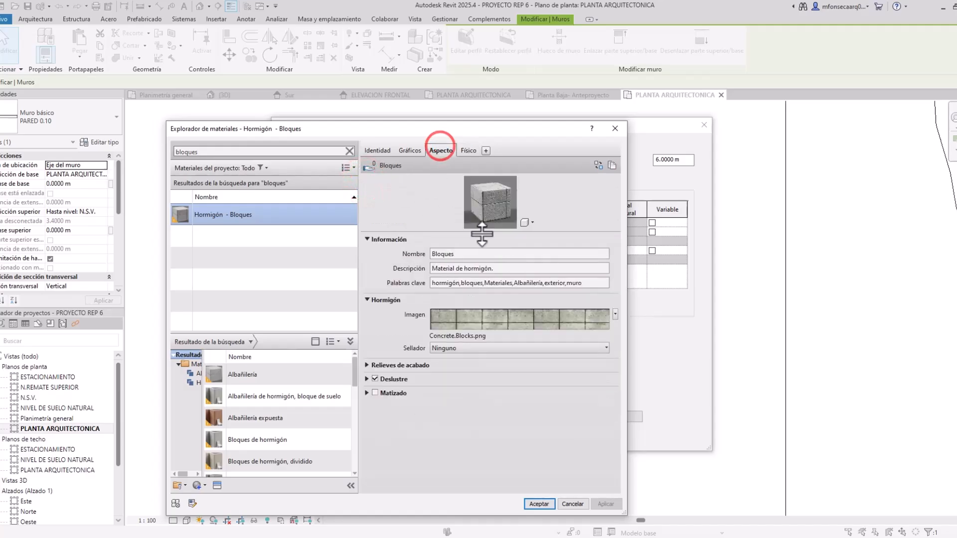
pyautogui.click(368, 365)
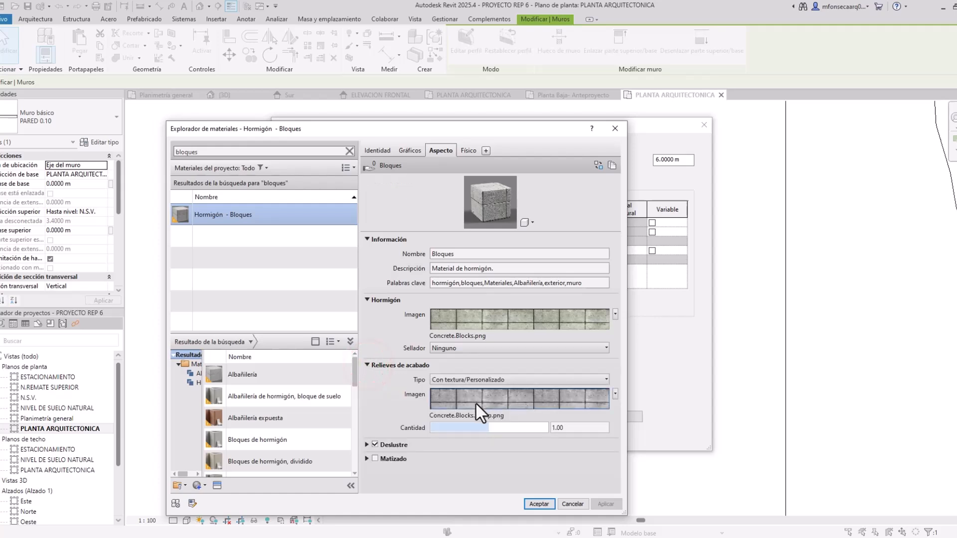
# Enable the rendered appearance for the Hormigón - Bloques shading, look through its foreground cut patterns, and confirm the material for the Estructura [1] layer.
pyautogui.click(419, 151)
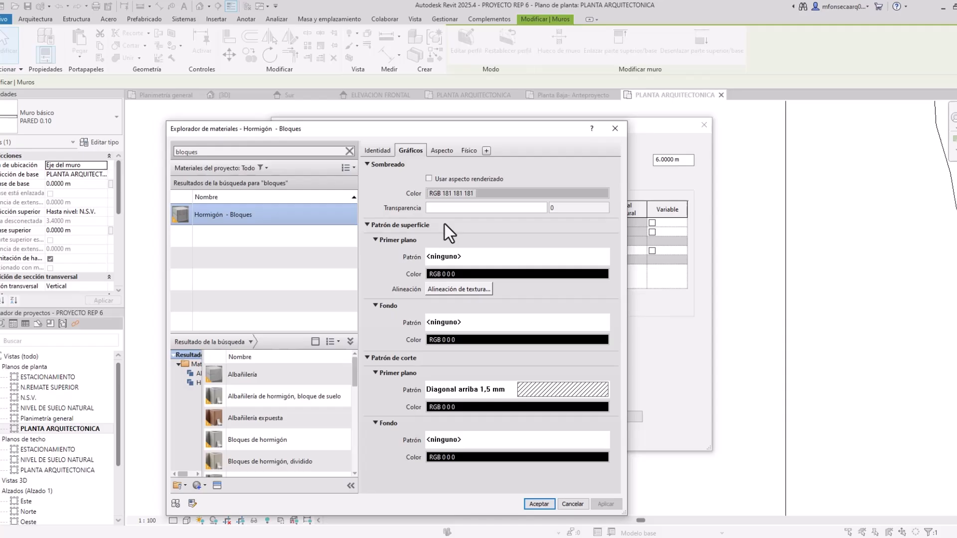
pyautogui.click(429, 179)
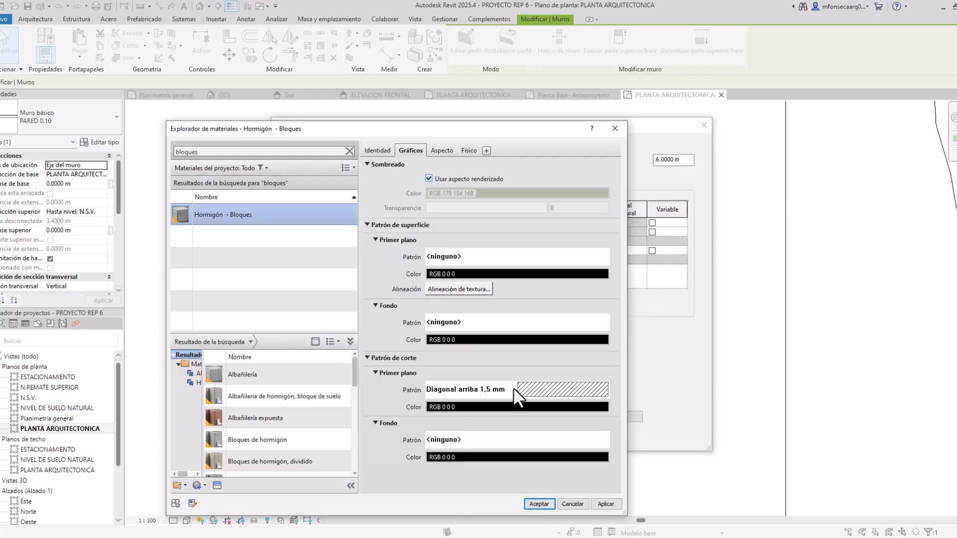
pyautogui.click(576, 389)
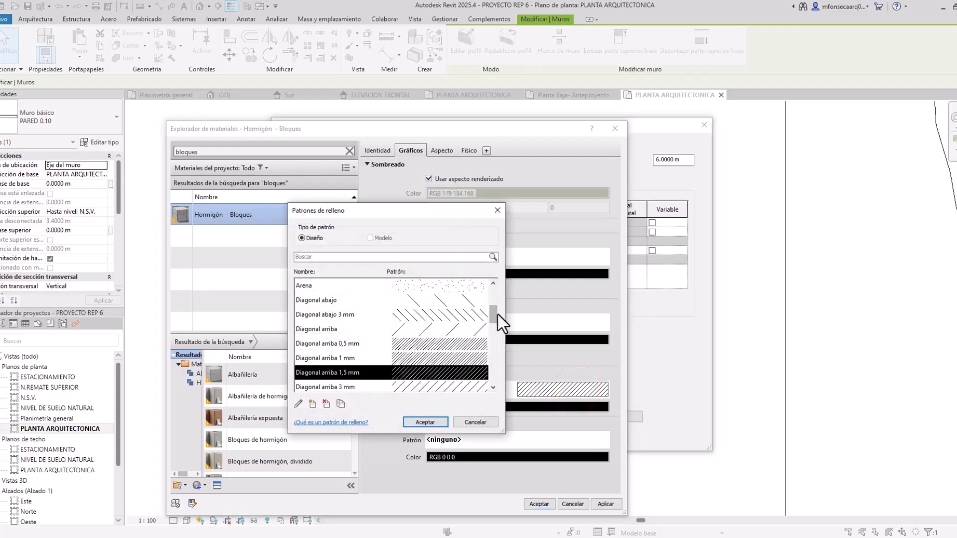
pyautogui.moveTo(495, 319); pyautogui.dragTo(483, 227)
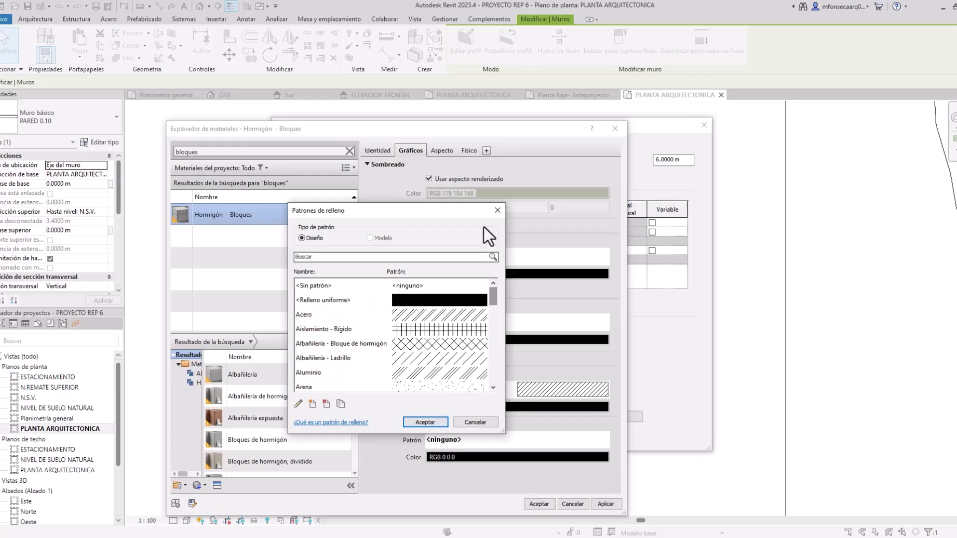
pyautogui.click(496, 210)
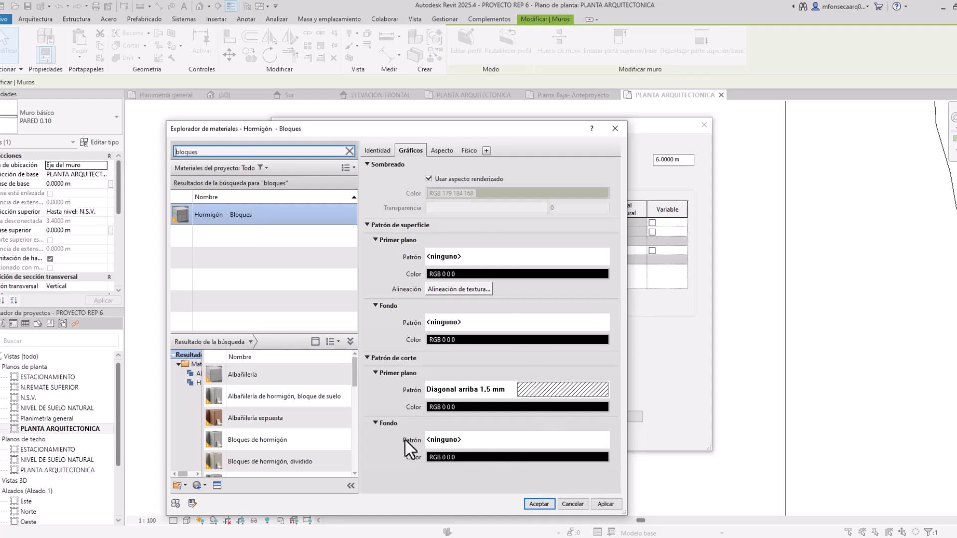
pyautogui.click(614, 506)
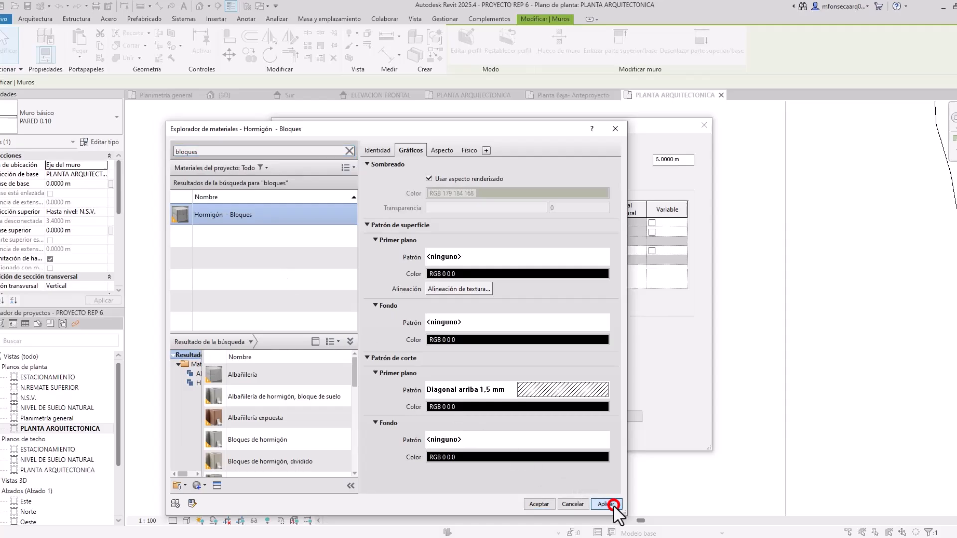
pyautogui.click(539, 506)
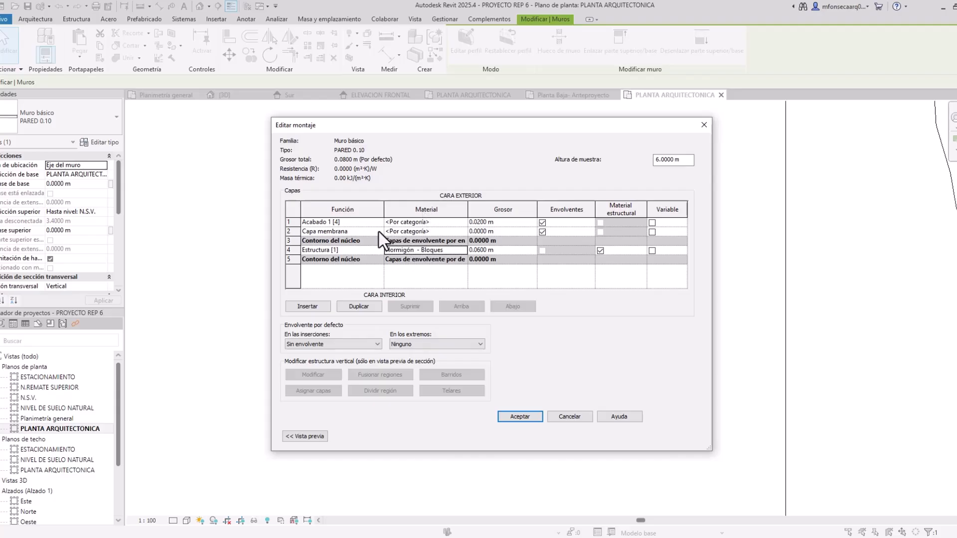
# Assign Hormigón - Mortero to the Capa membrana layer with its rendered appearance enabled, looking through the foreground cut patterns.
pyautogui.click(451, 232)
pyautogui.click(464, 232)
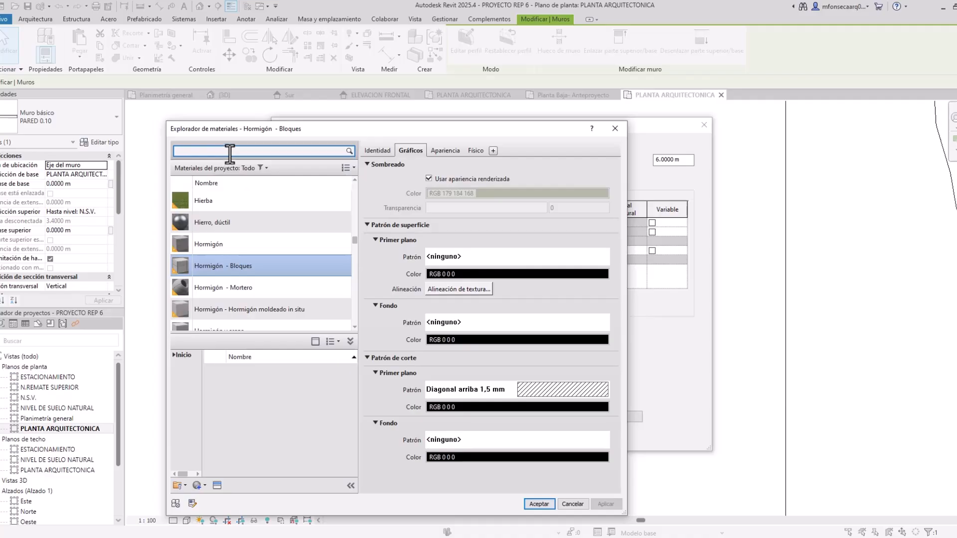
pyautogui.click(244, 289)
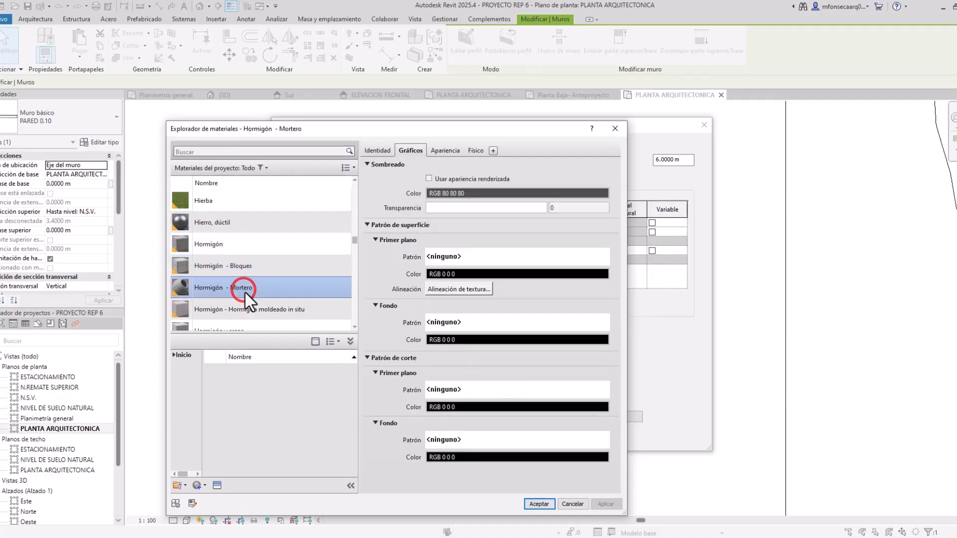
pyautogui.click(429, 178)
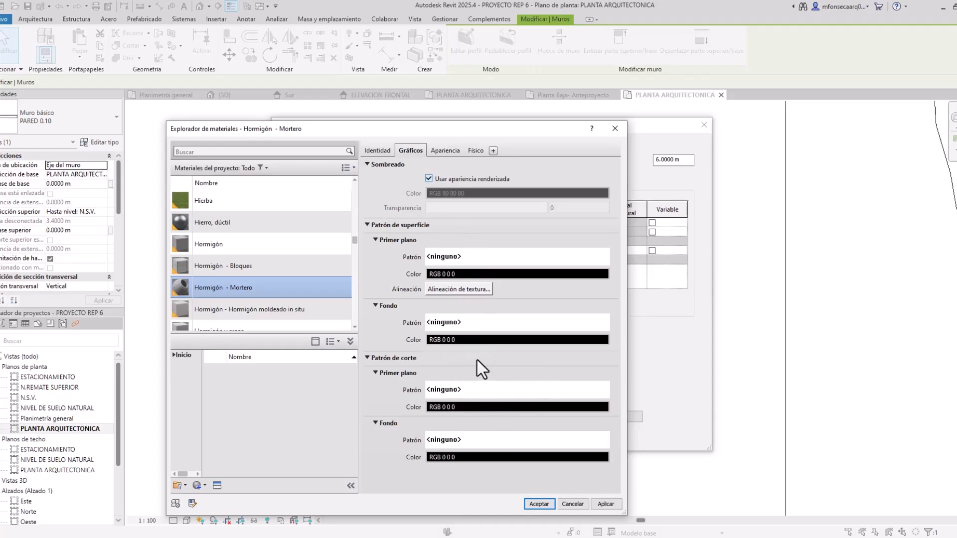
pyautogui.click(478, 391)
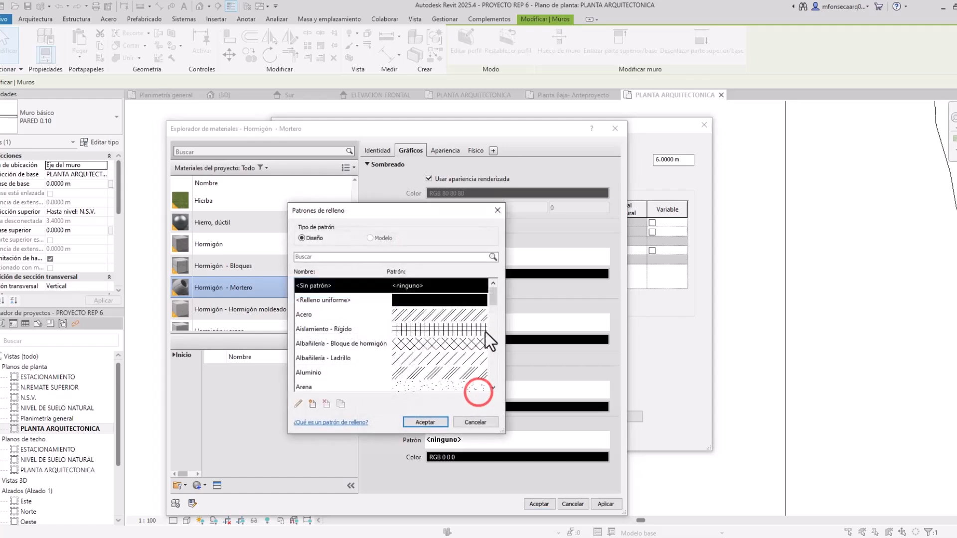
pyautogui.moveTo(490, 298)
pyautogui.mouseDown()
pyautogui.moveTo(491, 374)
pyautogui.moveTo(489, 298)
pyautogui.mouseUp()
pyautogui.click(496, 209)
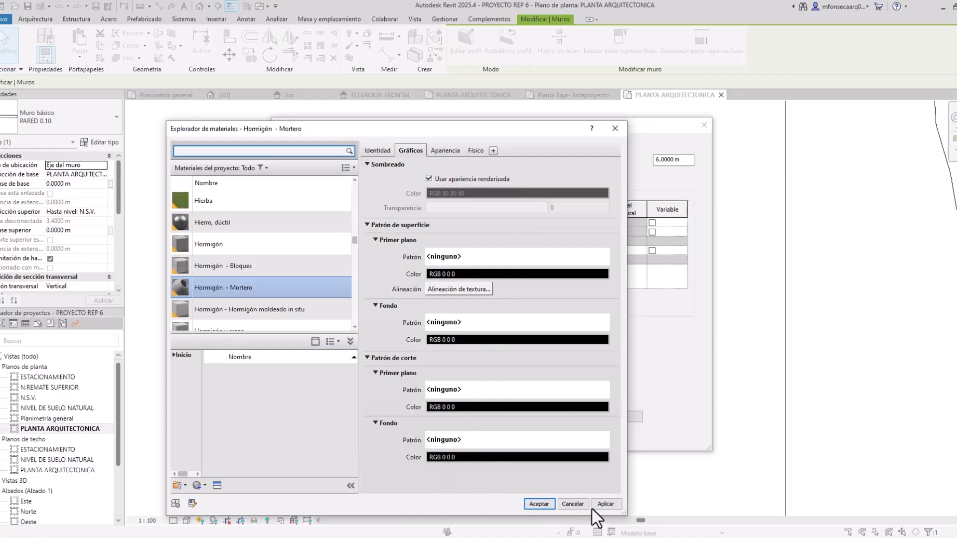
pyautogui.click(606, 503)
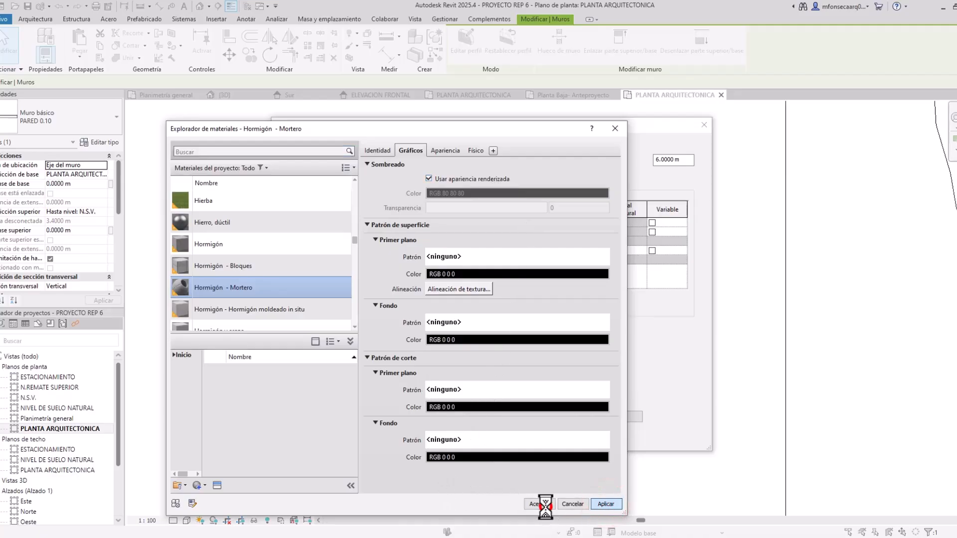
pyautogui.click(545, 505)
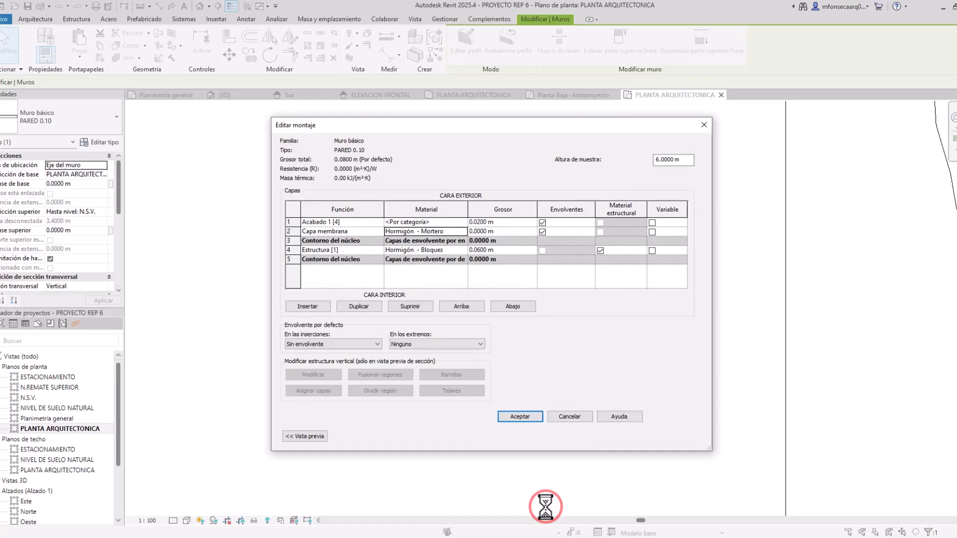
# Browse materials for the Acabado 1 [4] layer and search for "pintura".
pyautogui.click(451, 222)
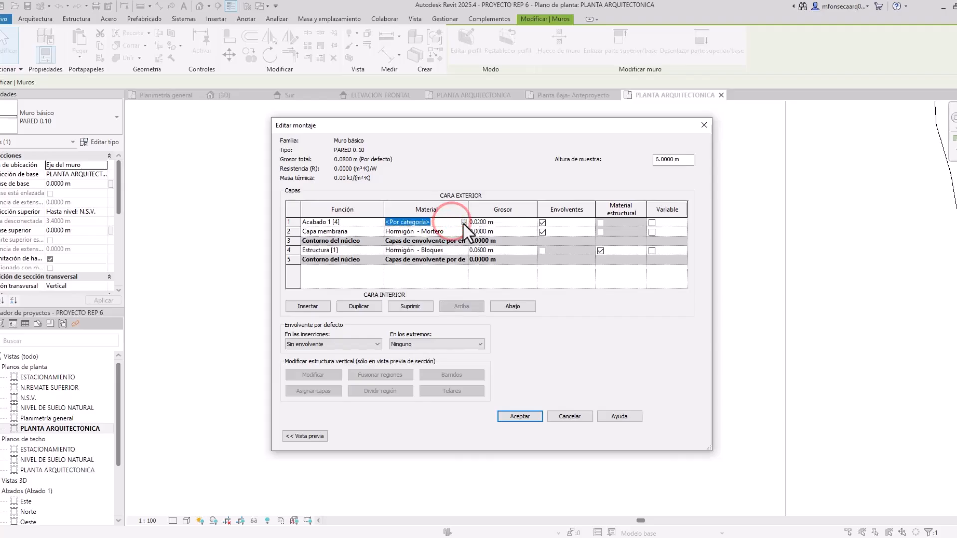
pyautogui.click(463, 222)
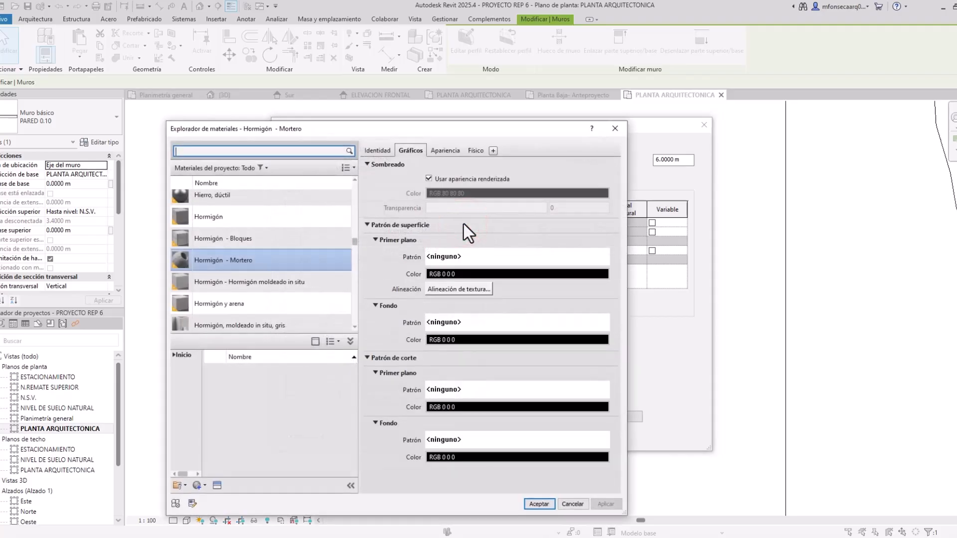
pyautogui.click(275, 150)
pyautogui.write('pintura')
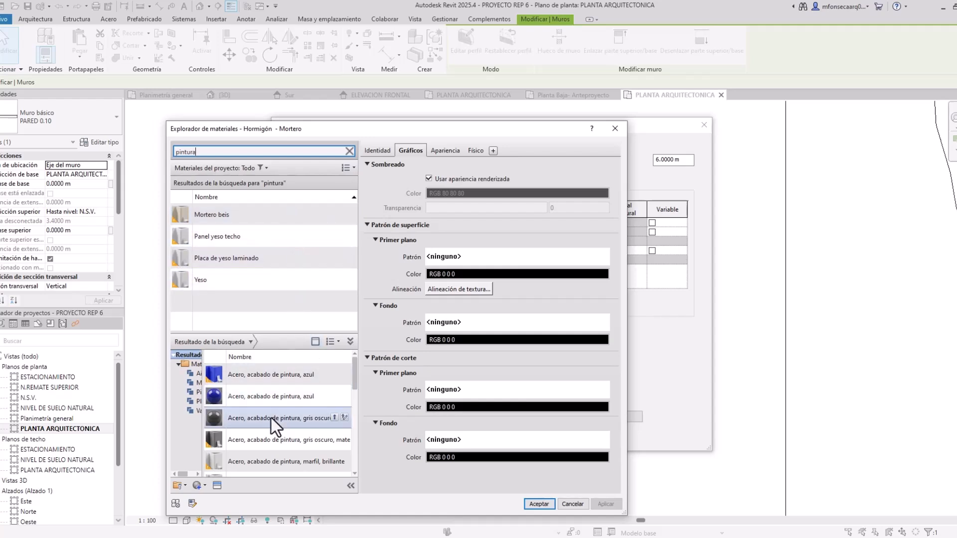
# Search the materials for "acabado" and look through the Enlucido category of the library results.
pyautogui.doubleClick(224, 151)
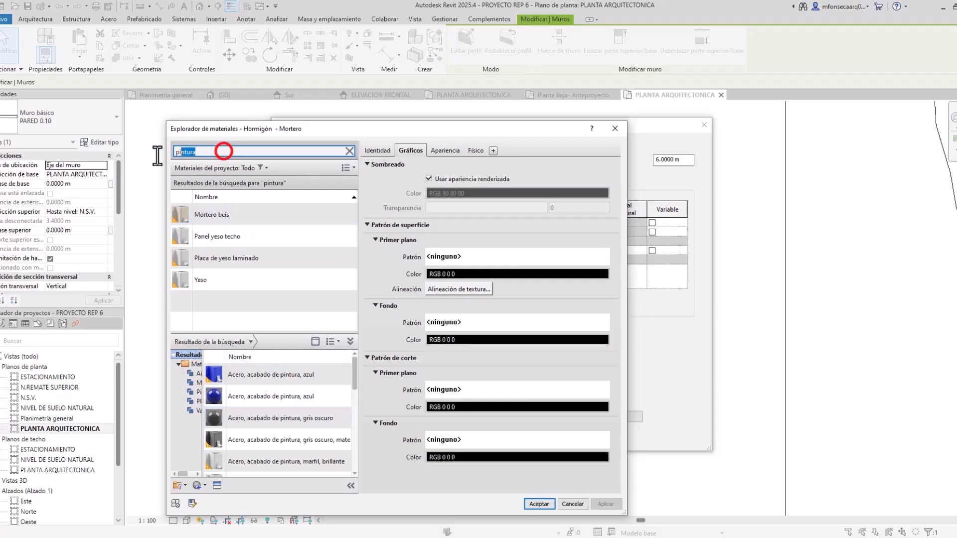
pyautogui.write('acabado')
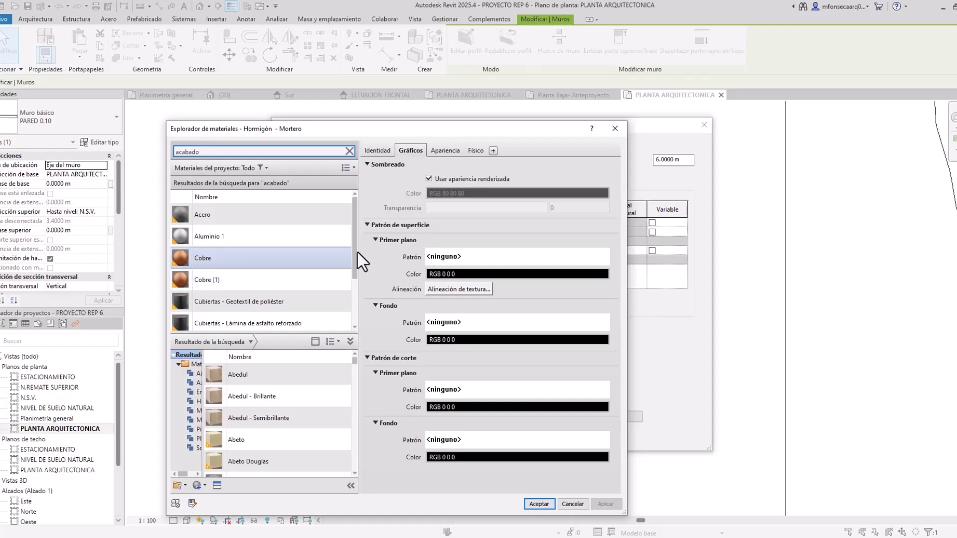
pyautogui.moveTo(354, 229)
pyautogui.mouseDown()
pyautogui.moveTo(355, 297)
pyautogui.moveTo(348, 222)
pyautogui.mouseUp()
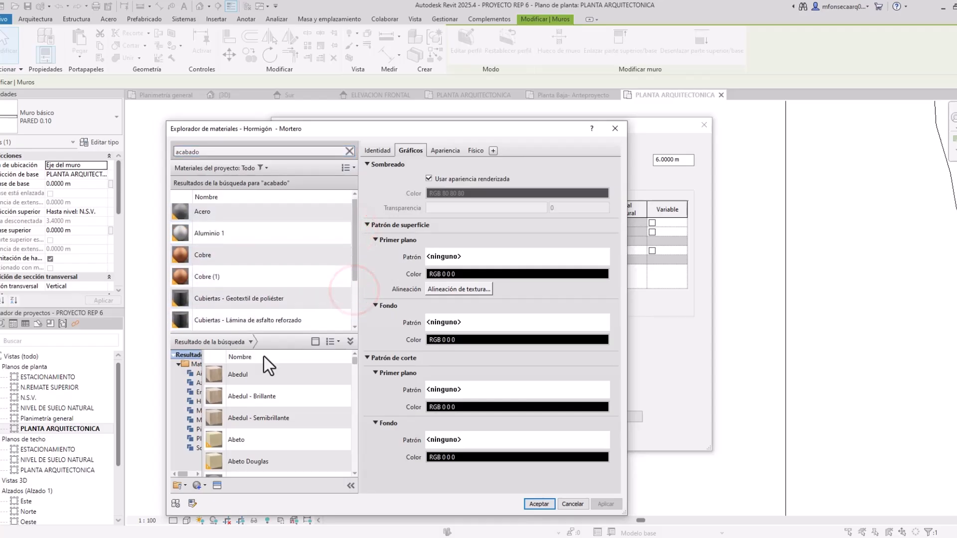
pyautogui.moveTo(202, 363); pyautogui.dragTo(241, 364)
pyautogui.click(219, 393)
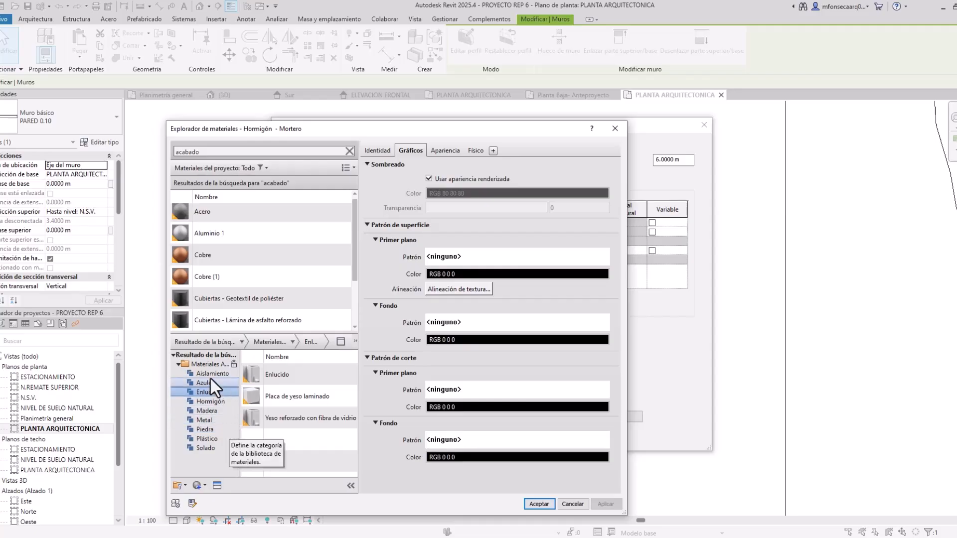
# Search for "pintura" again and add the library material Pintura to the project materials for editing.
pyautogui.doubleClick(226, 151)
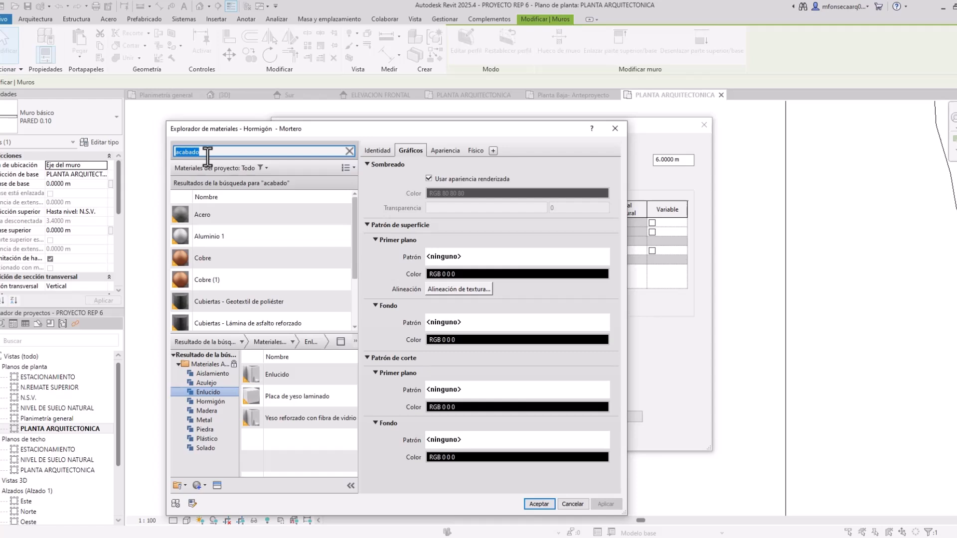
pyautogui.press('BackSpace')
pyautogui.write('pintura')
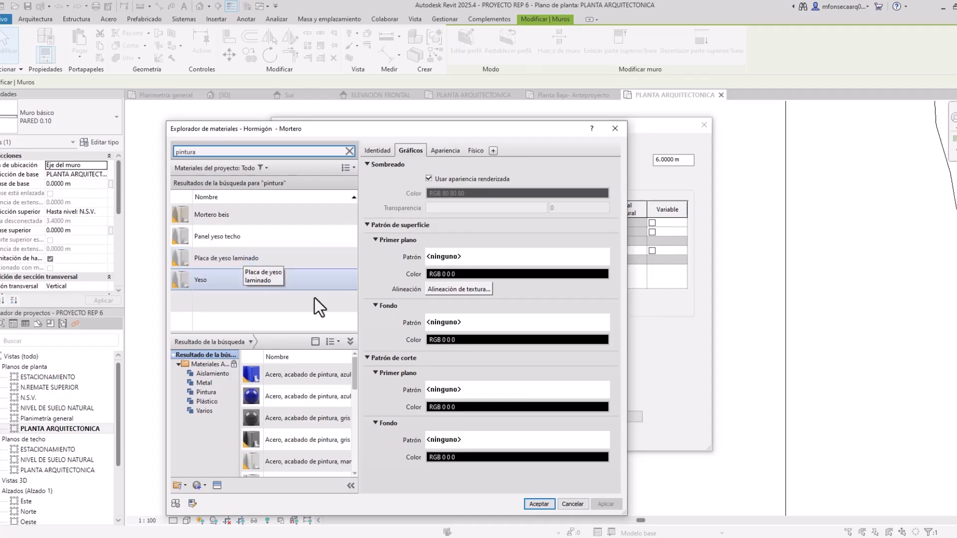
pyautogui.moveTo(354, 375); pyautogui.dragTo(349, 473)
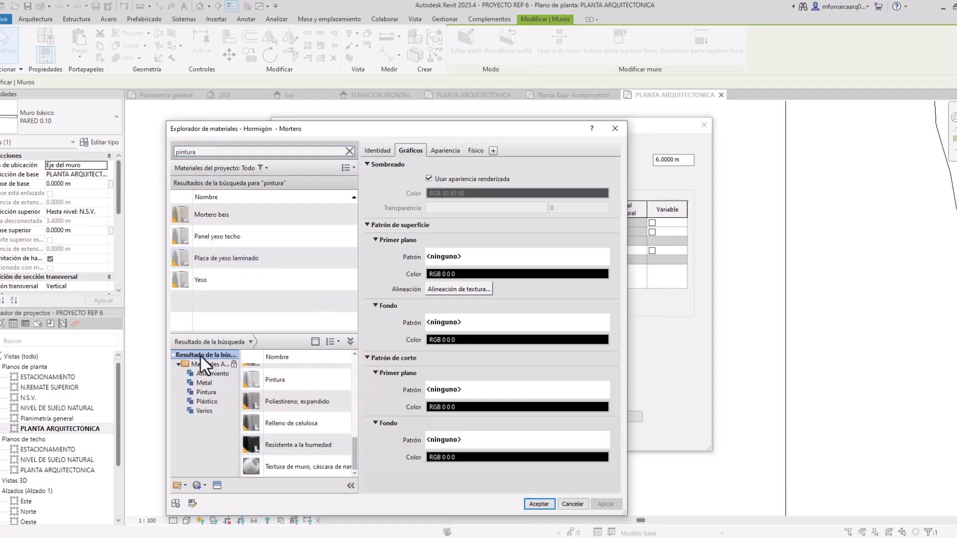
pyautogui.scroll(1, 273, 383)
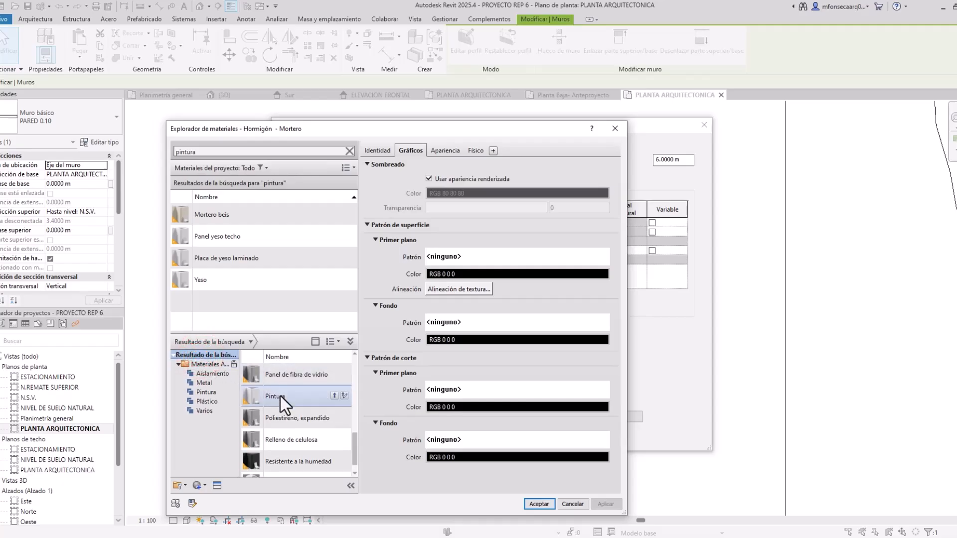
pyautogui.click(280, 396)
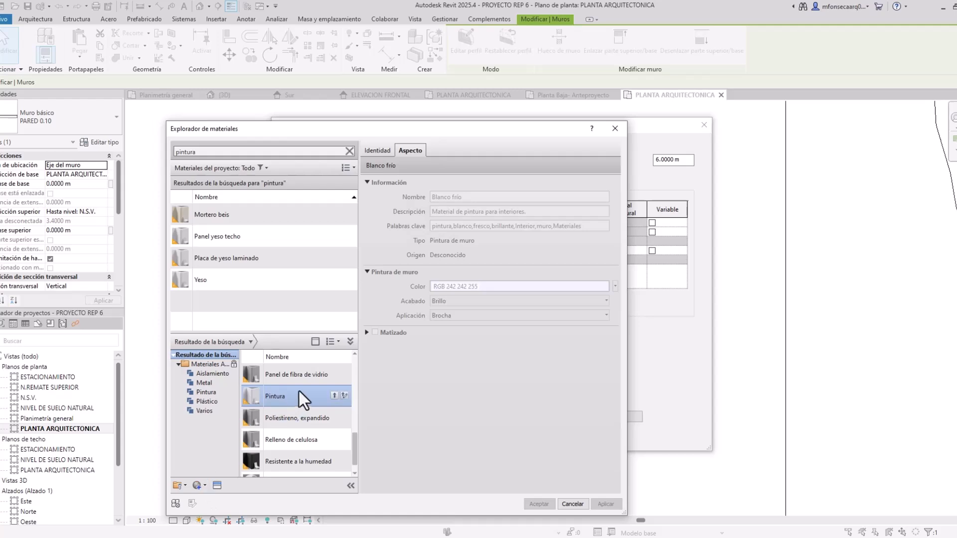
pyautogui.click(302, 397)
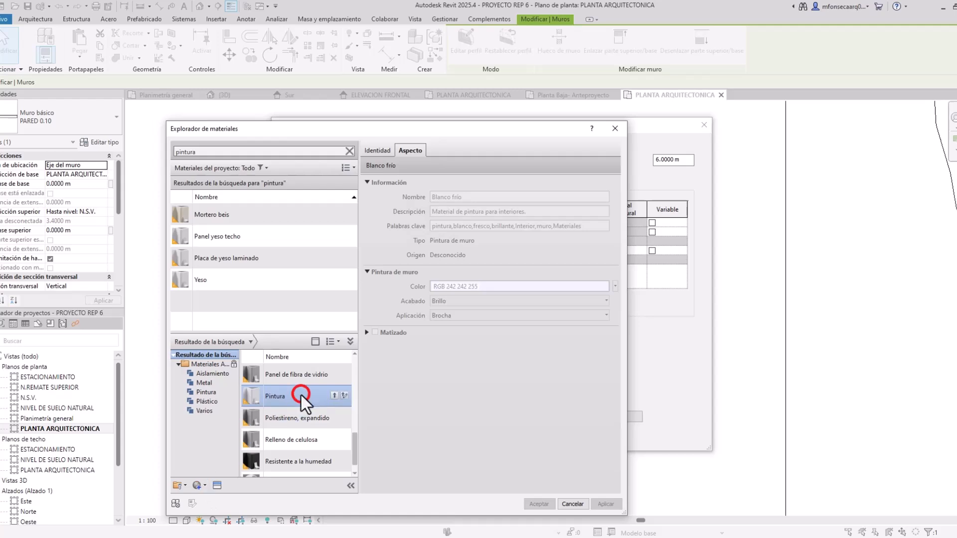
pyautogui.click(343, 396)
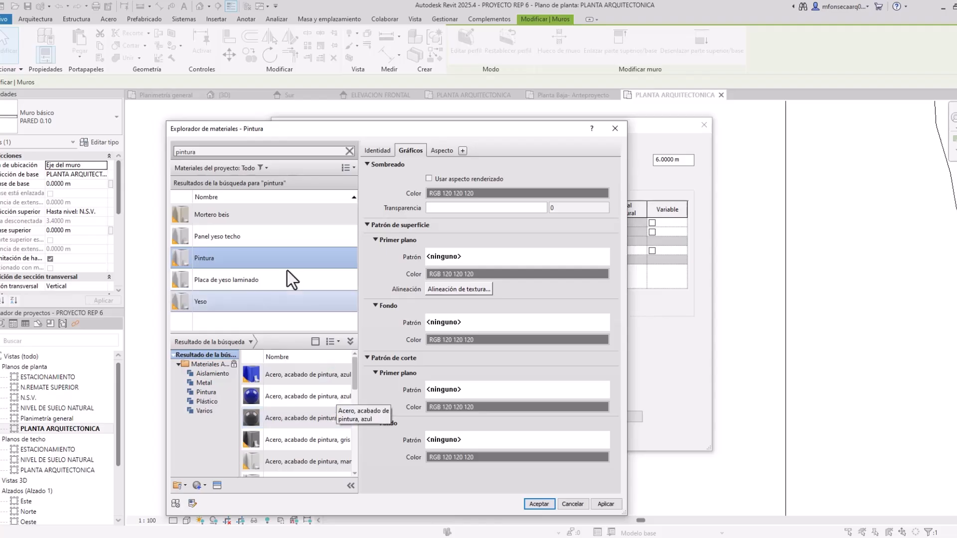
# Duplicate the Pintura material together with its assets and name the copy PINTURA GENERAL.
pyautogui.click(260, 254)
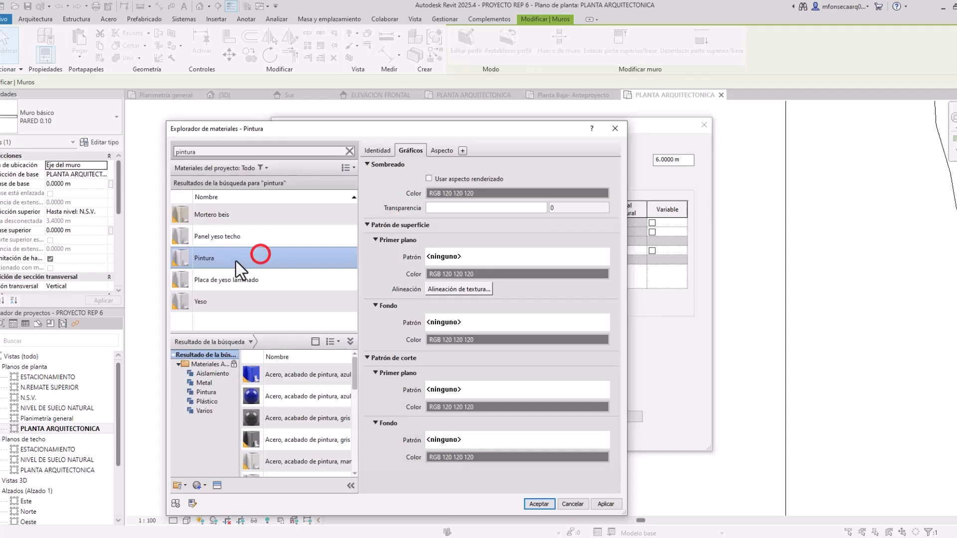
pyautogui.rightClick(222, 264)
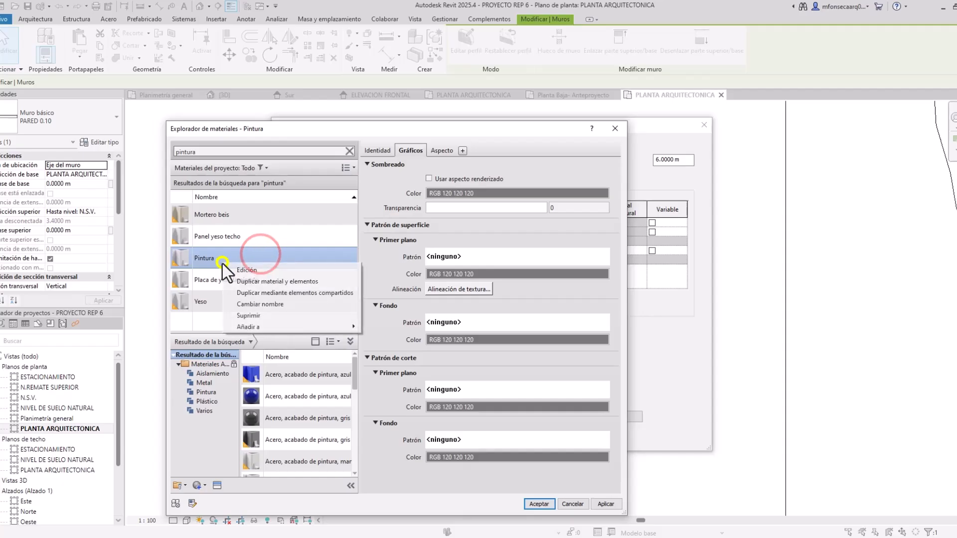
pyautogui.click(273, 281)
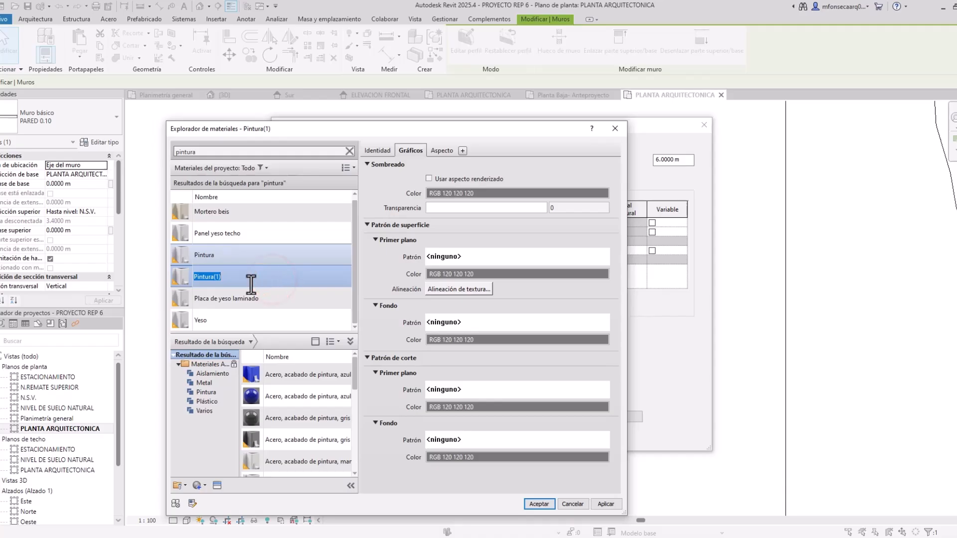
pyautogui.write('PINTURA EXT')
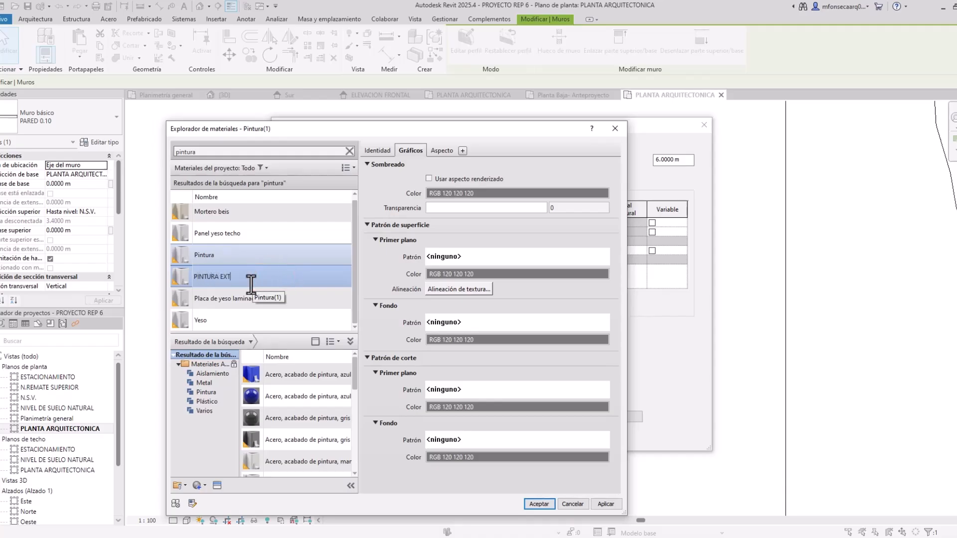
pyautogui.press('BackSpace')
pyautogui.press('BackSpace')
pyautogui.press('BackSpace')
pyautogui.write('GENERA')
pyautogui.press('Return')
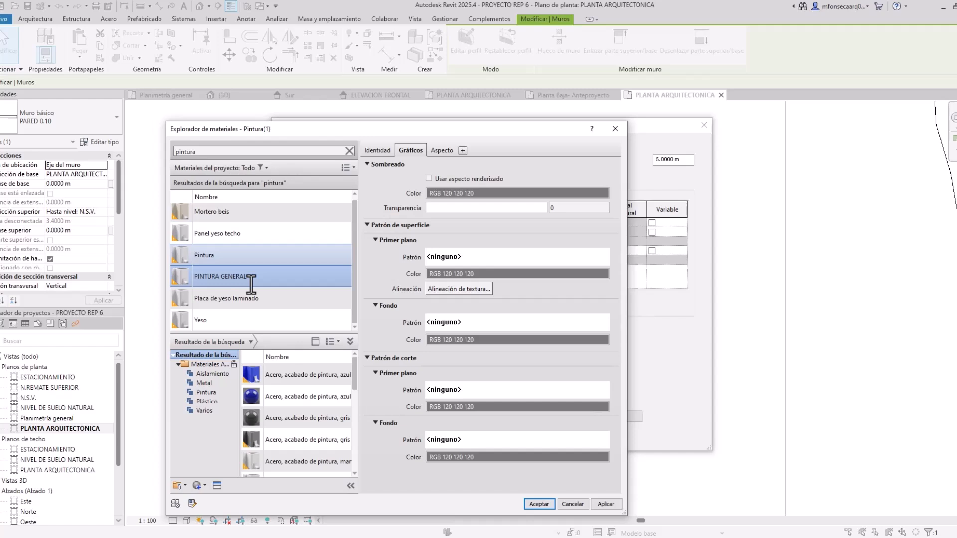
pyautogui.click(252, 277)
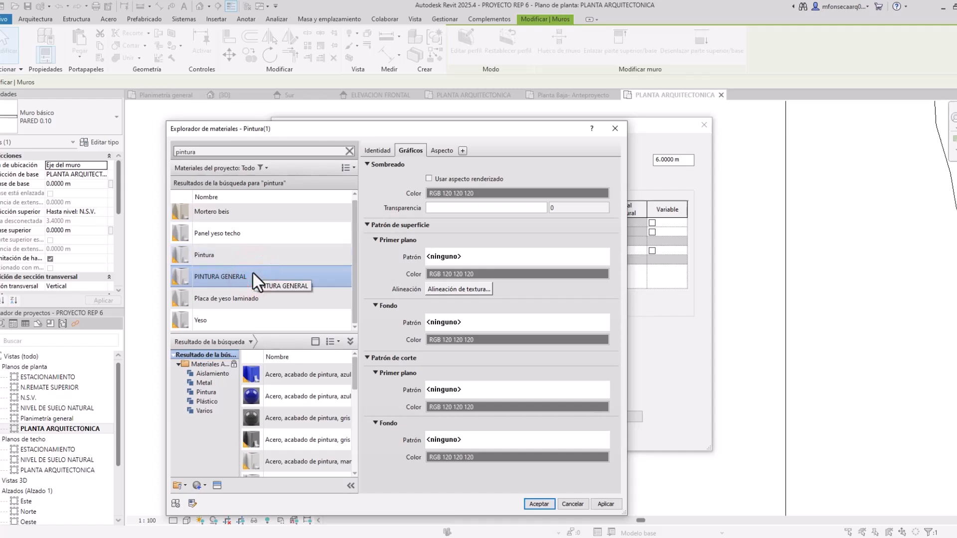
# Check the appearance settings of PINTURA GENERAL and enable the rendered appearance for its shading.
pyautogui.click(435, 150)
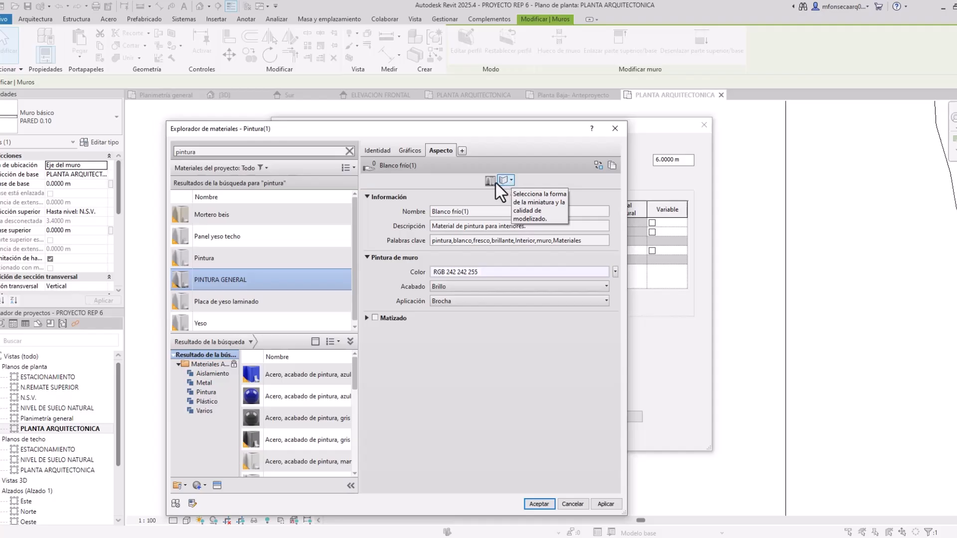
pyautogui.click(513, 184)
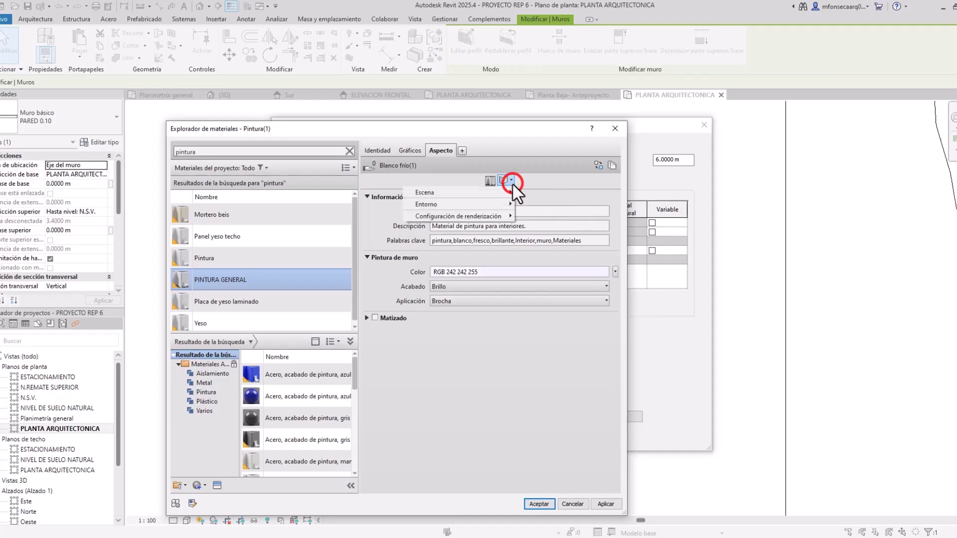
pyautogui.click(471, 182)
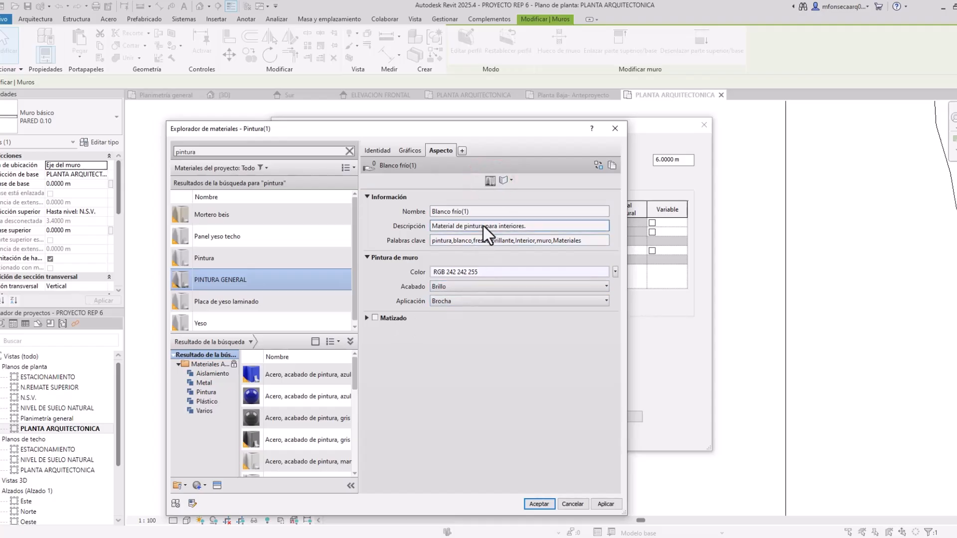
pyautogui.click(405, 149)
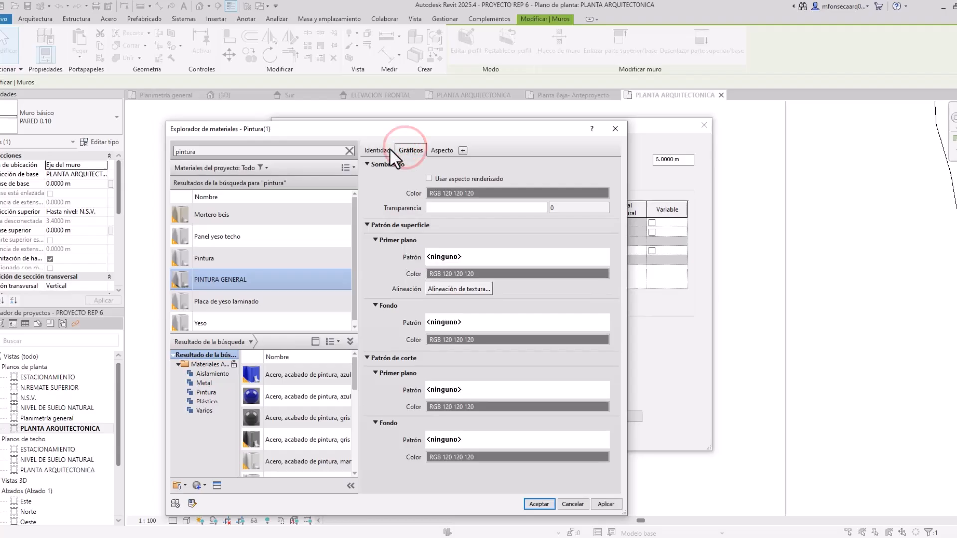
pyautogui.click(429, 178)
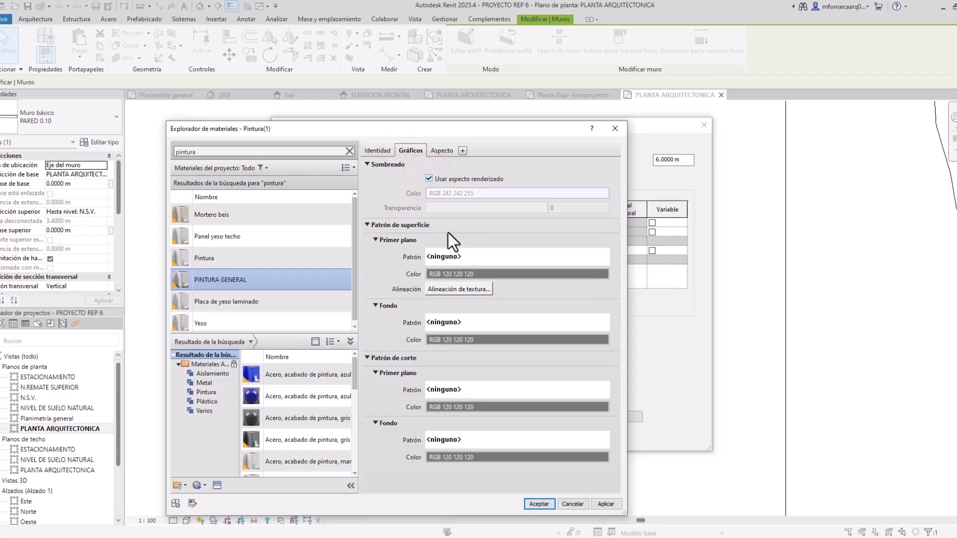
# Look through the preview scene and environment options for PINTURA GENERAL and enlarge its appearance preview.
pyautogui.click(445, 148)
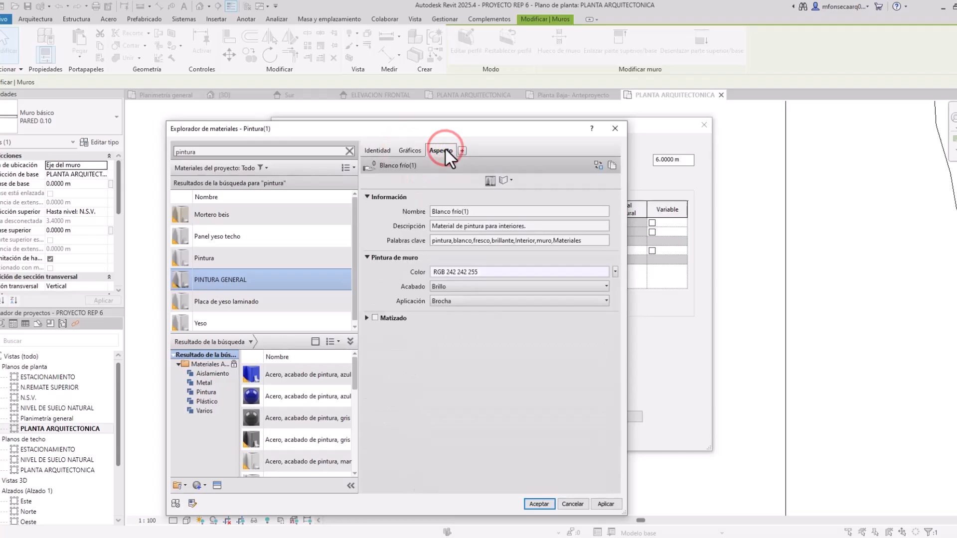
pyautogui.click(510, 180)
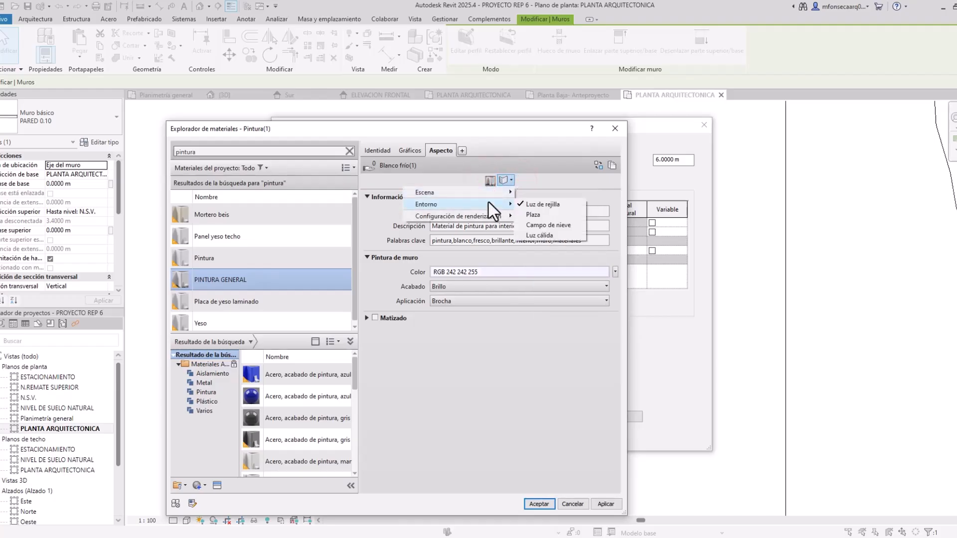
pyautogui.click(488, 194)
pyautogui.click(533, 178)
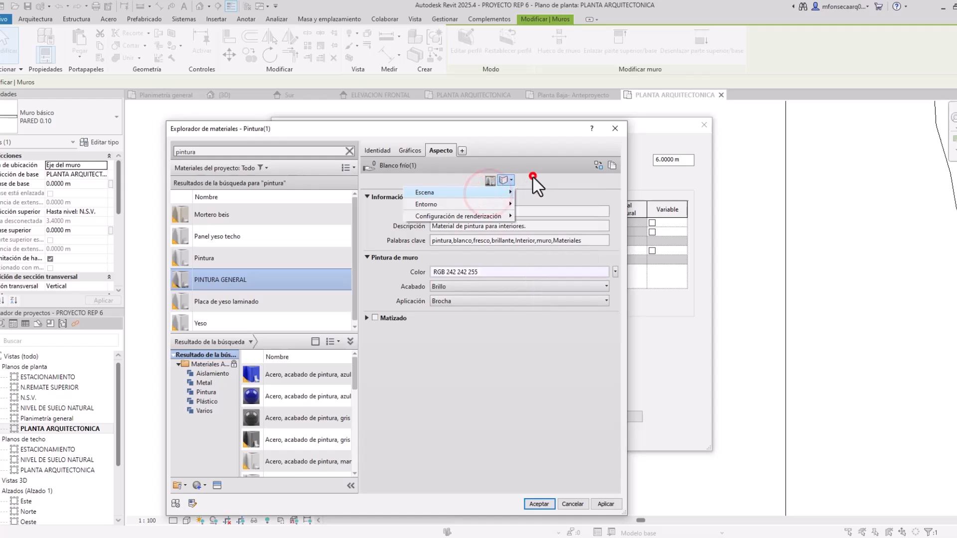
pyautogui.click(489, 181)
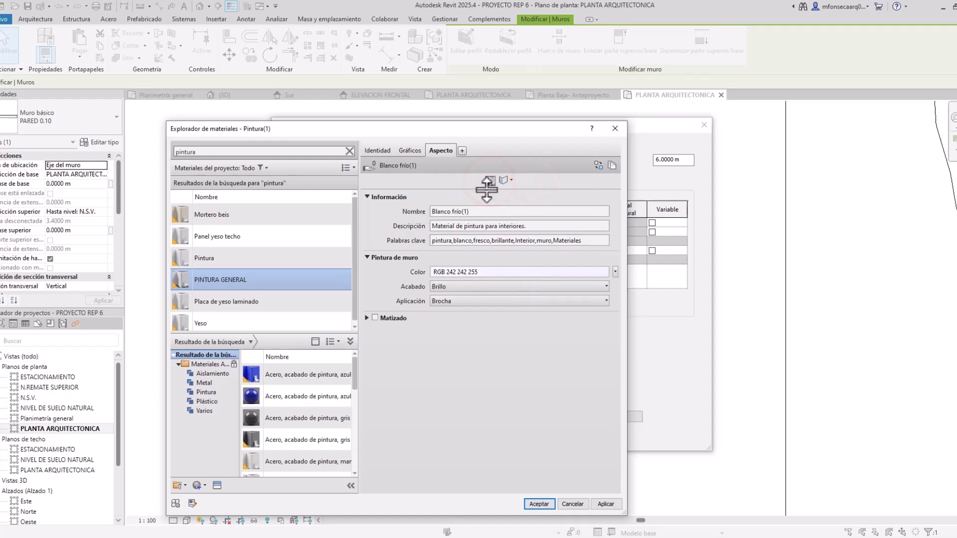
pyautogui.moveTo(470, 313); pyautogui.dragTo(470, 387)
pyautogui.click(498, 307)
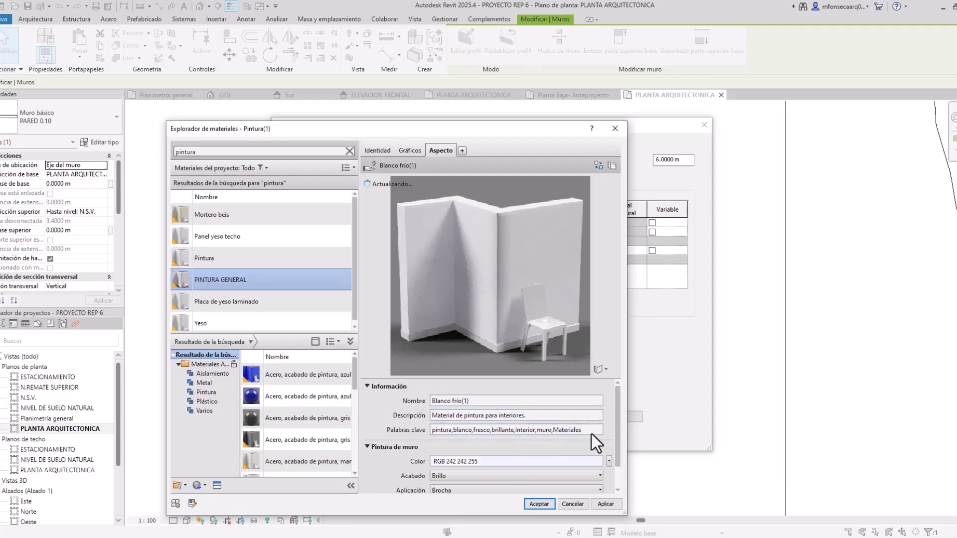
# Set the wall paint colour of PINTURA GENERAL to the basic grey RGB 192 192 192.
pyautogui.moveTo(617, 401); pyautogui.dragTo(597, 438)
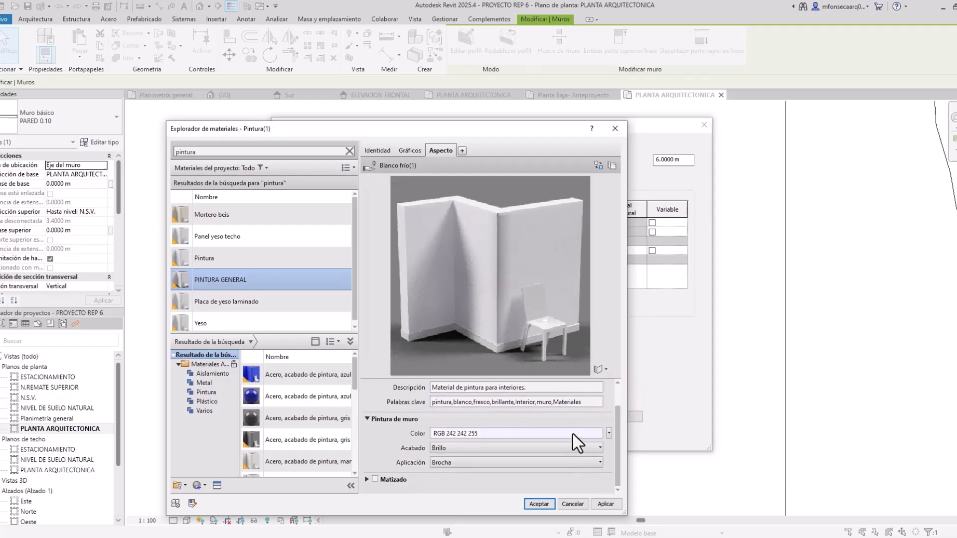
pyautogui.click(572, 434)
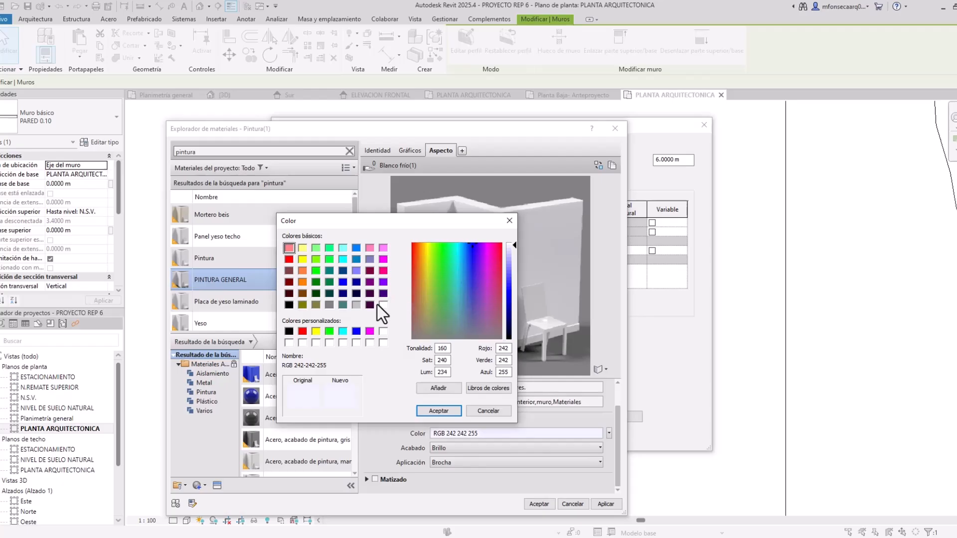
pyautogui.click(356, 305)
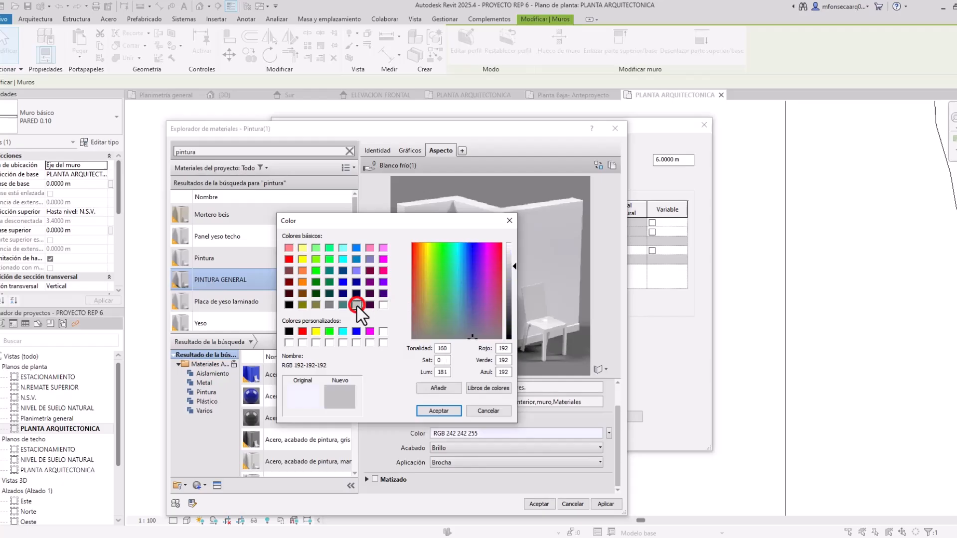
pyautogui.click(438, 411)
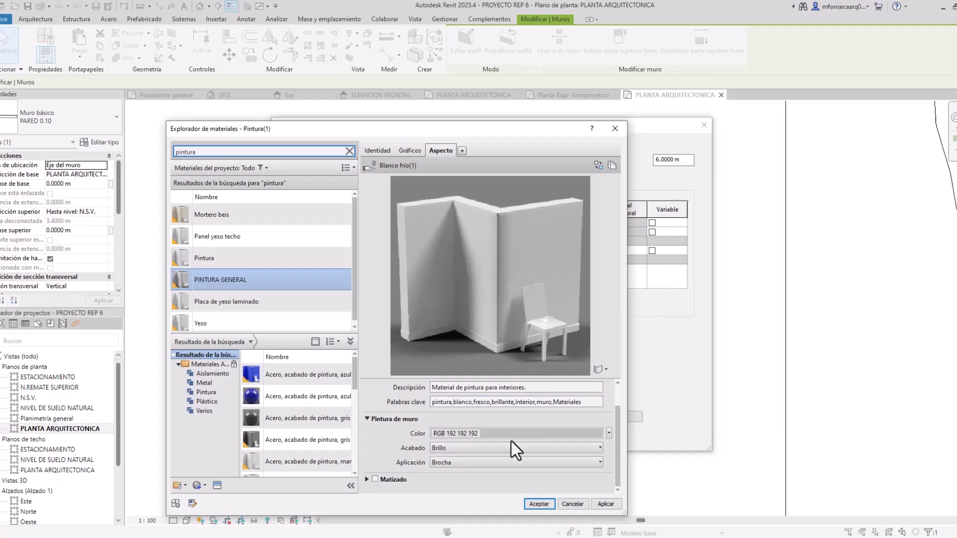
pyautogui.click(394, 164)
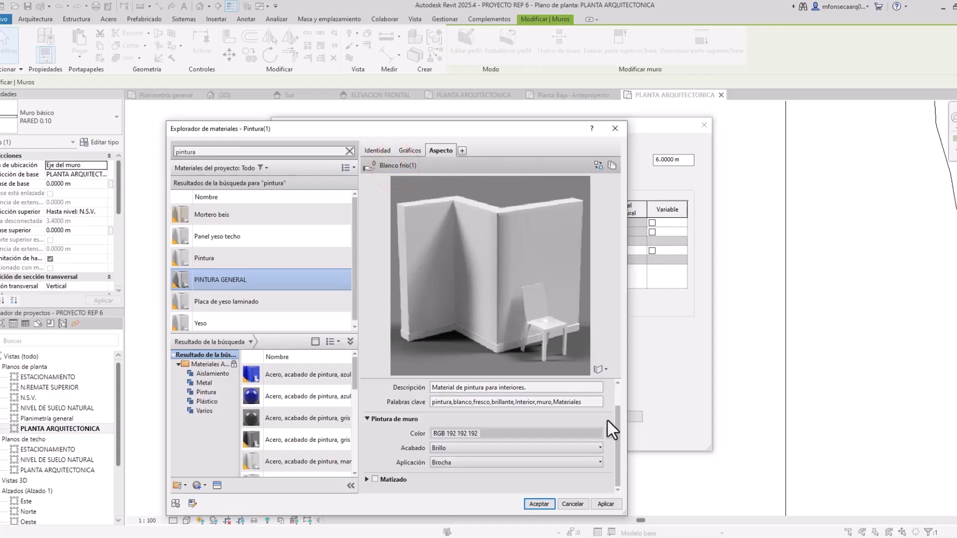
# Lighten the wall paint colour of PINTURA GENERAL to RGB 221 221 221.
pyautogui.moveTo(620, 416); pyautogui.dragTo(618, 390)
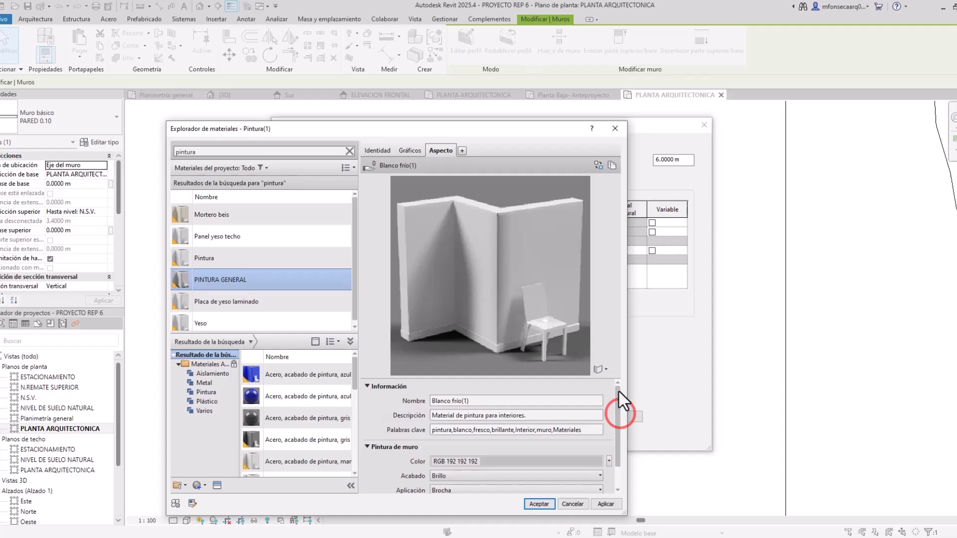
pyautogui.click(512, 398)
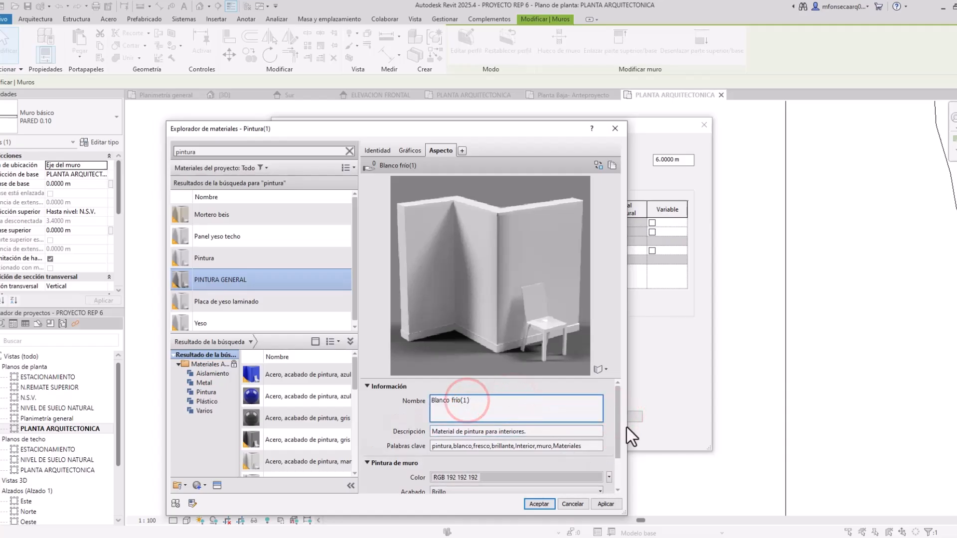
pyautogui.moveTo(620, 409); pyautogui.dragTo(617, 458)
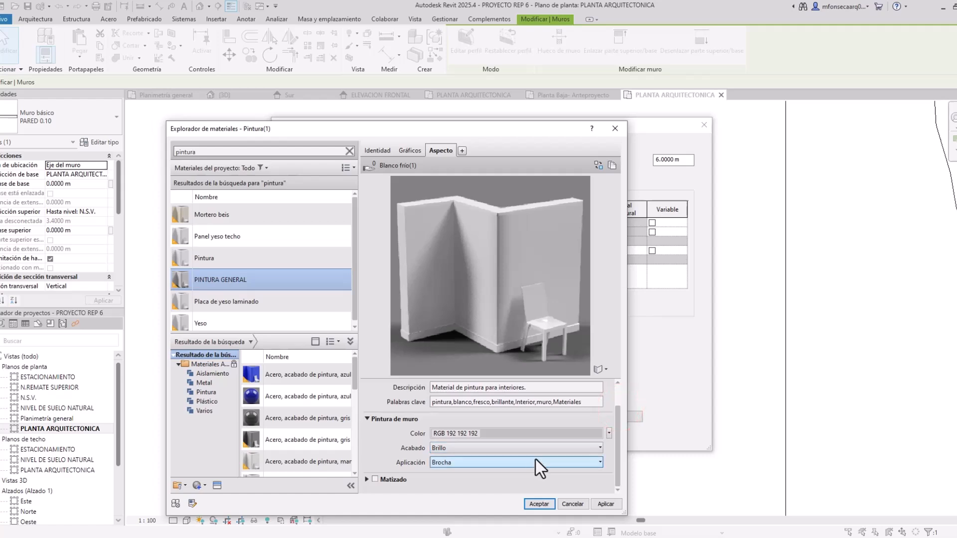
pyautogui.click(505, 433)
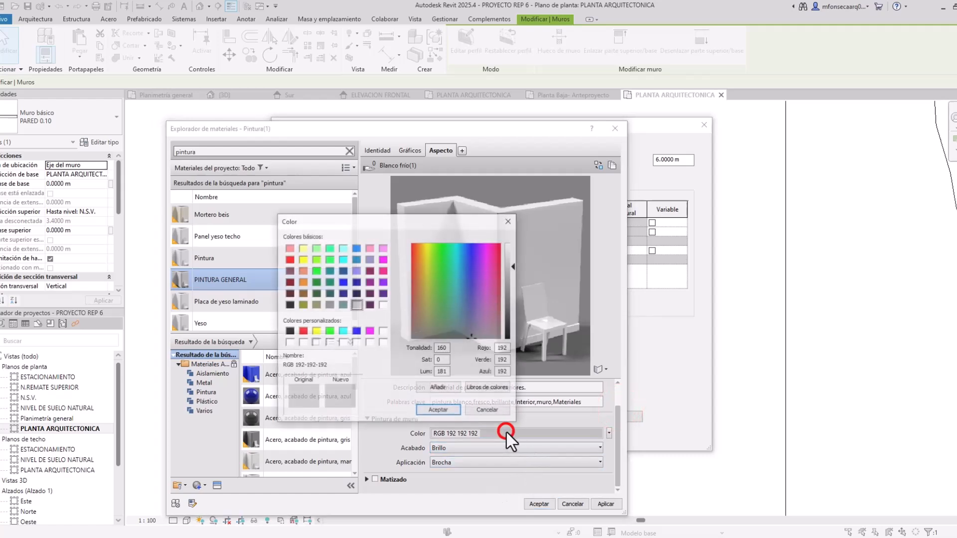
pyautogui.moveTo(510, 260); pyautogui.dragTo(510, 255)
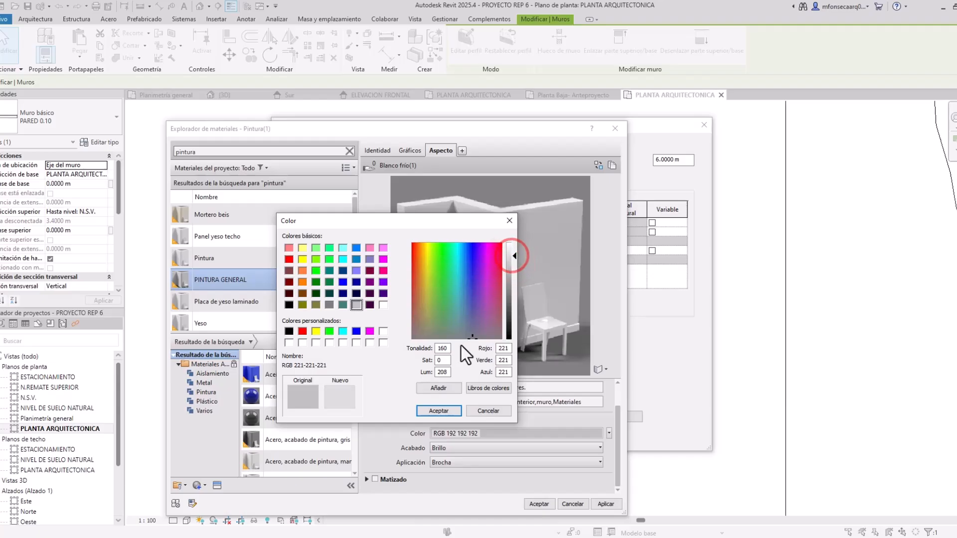
pyautogui.click(439, 411)
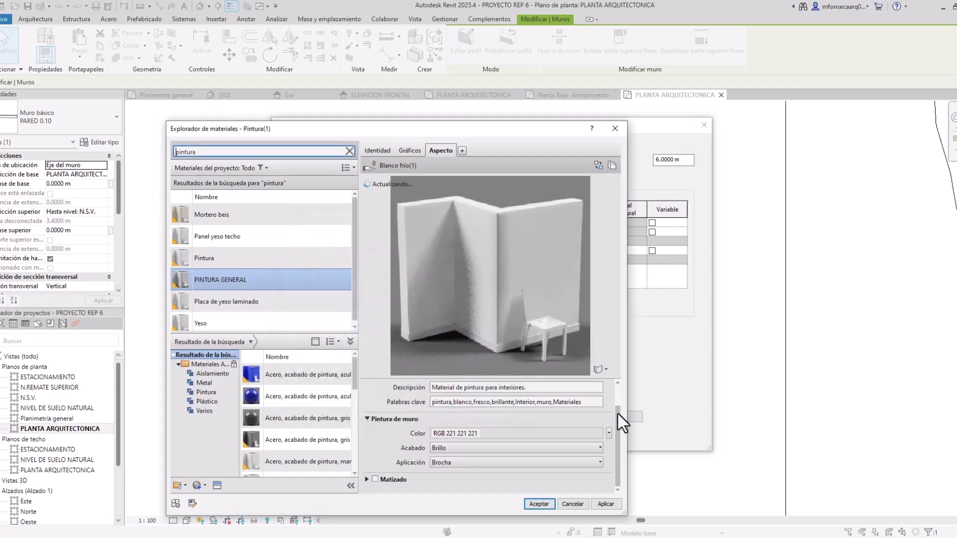
pyautogui.moveTo(618, 414); pyautogui.dragTo(617, 408)
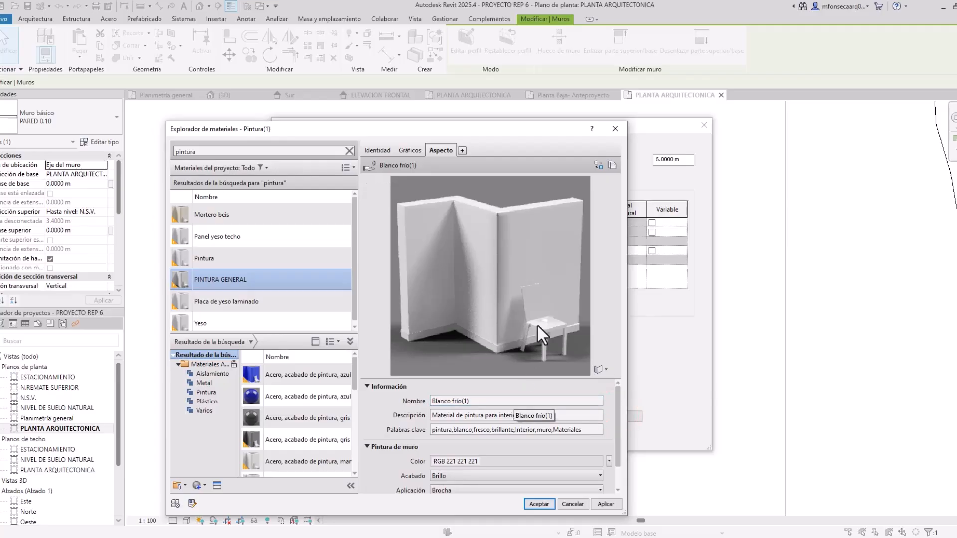
# Open the replacement assets for the PINTURA GENERAL appearance and list the Pintura de muro category of Biblioteca de apariencias.
pyautogui.click(598, 166)
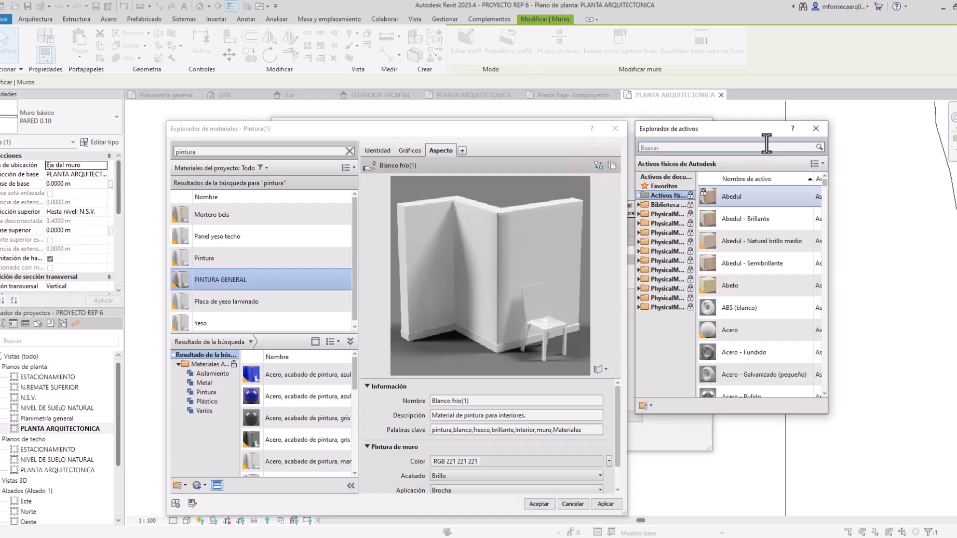
pyautogui.moveTo(769, 129); pyautogui.dragTo(769, 109)
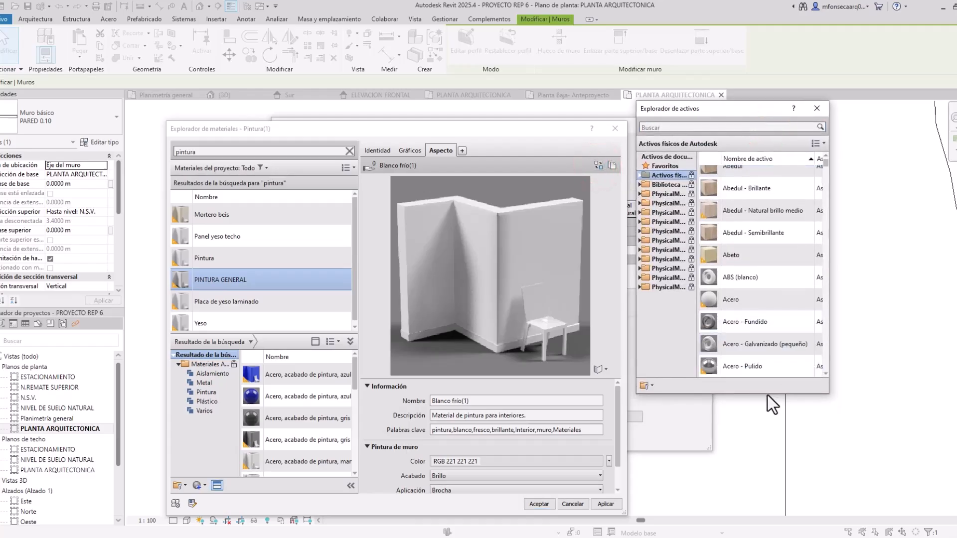
pyautogui.moveTo(768, 394); pyautogui.dragTo(761, 518)
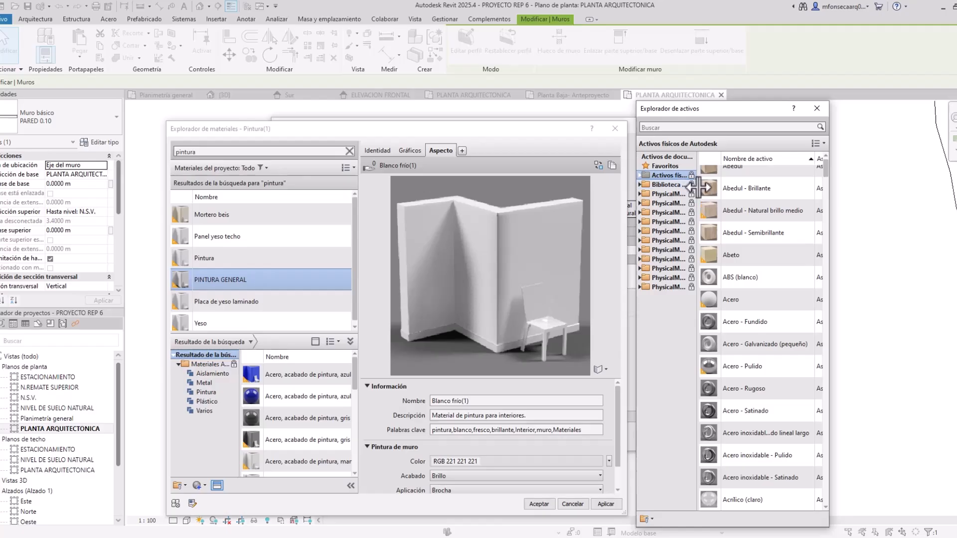
pyautogui.moveTo(697, 187); pyautogui.dragTo(801, 194)
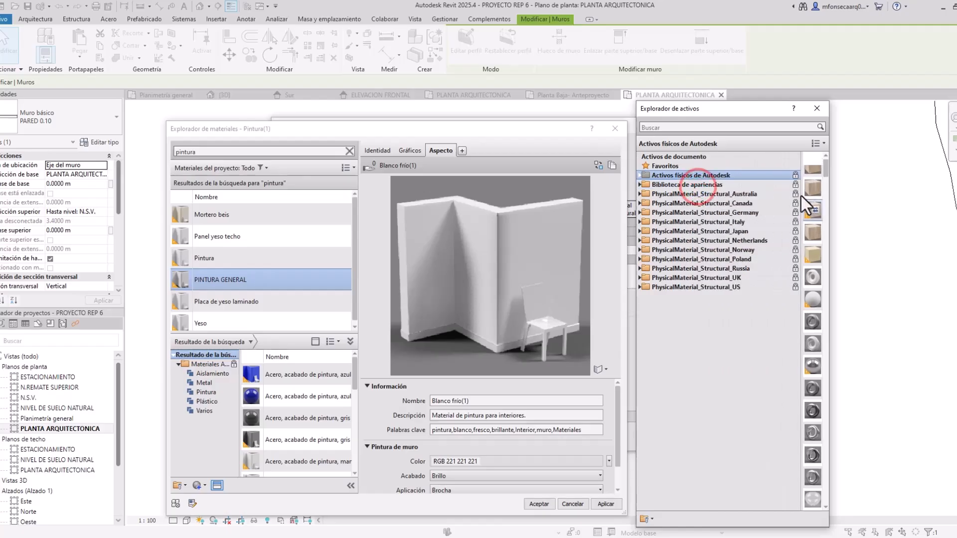
pyautogui.doubleClick(710, 185)
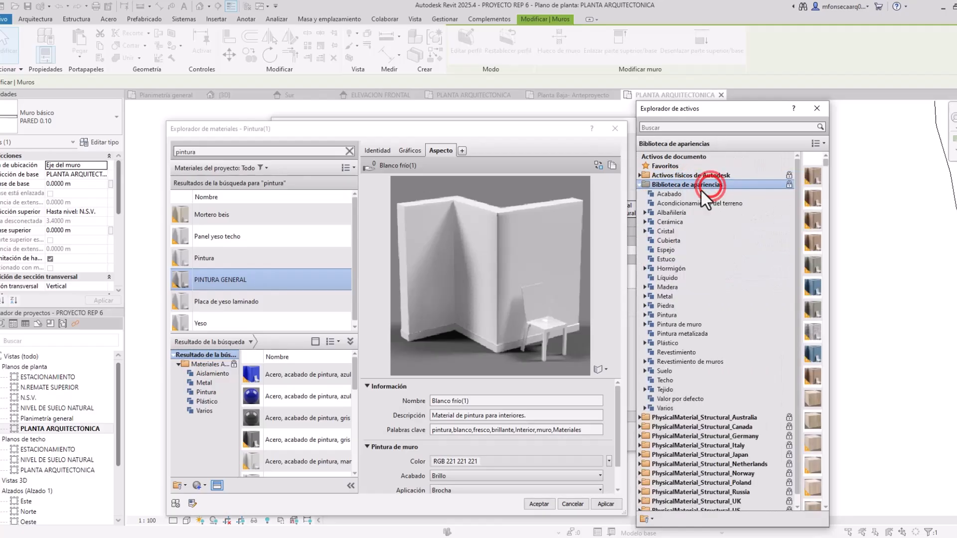
pyautogui.doubleClick(675, 313)
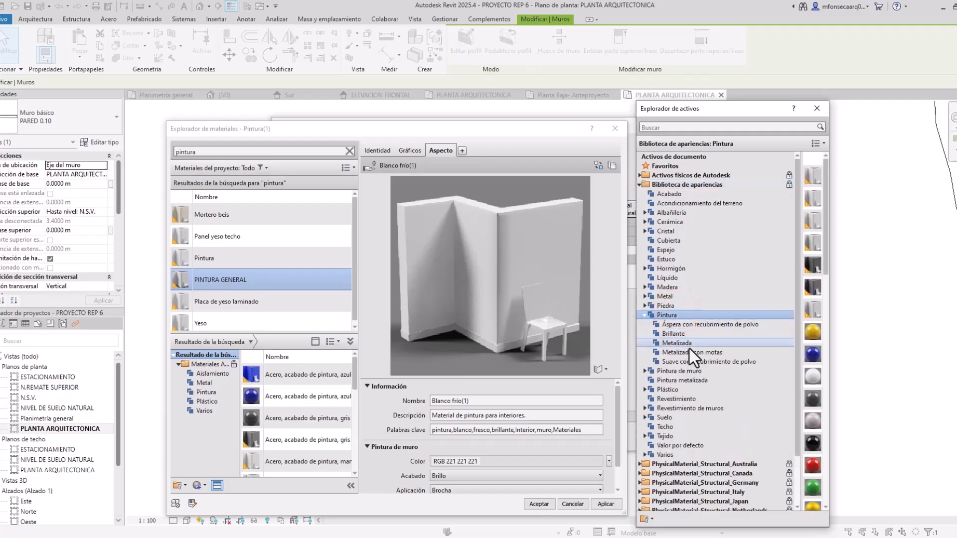
pyautogui.click(701, 373)
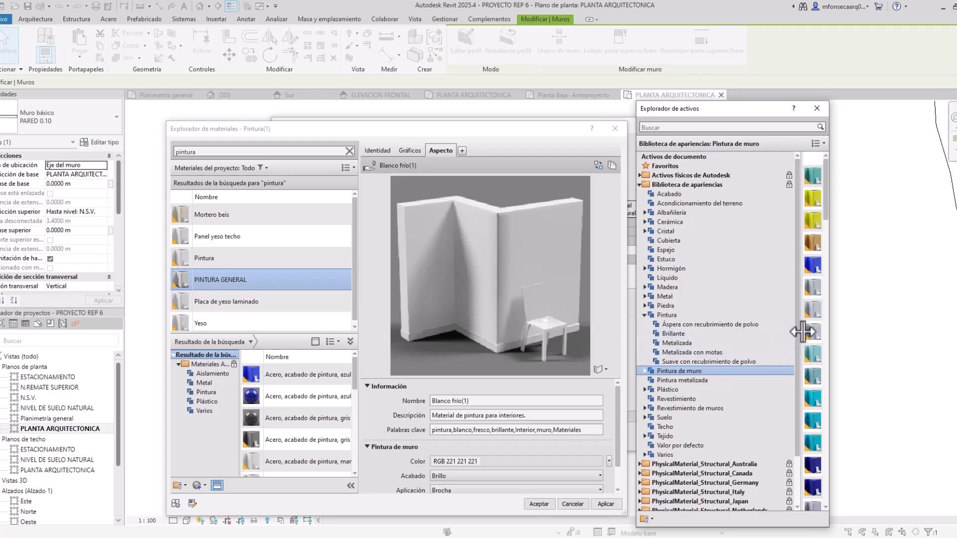
pyautogui.moveTo(800, 332); pyautogui.dragTo(663, 338)
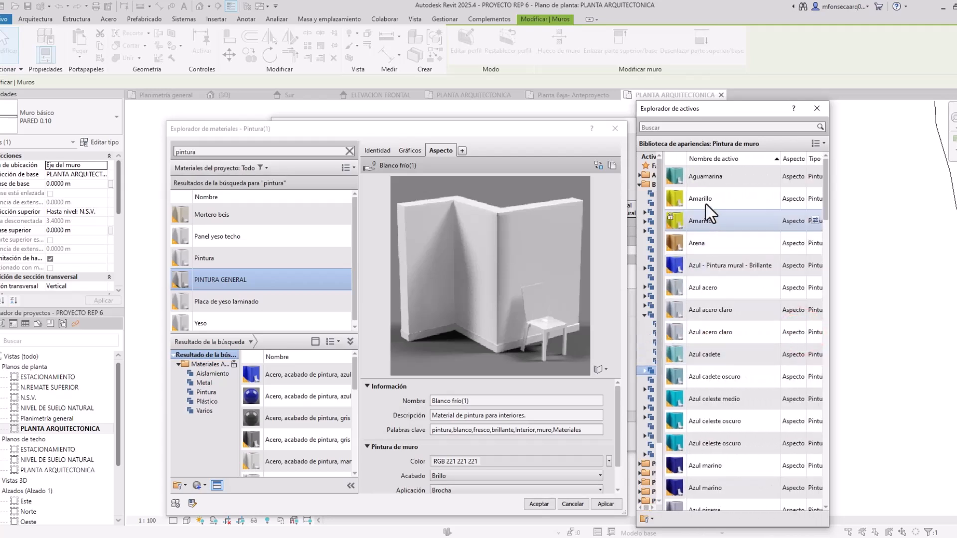
# Replace the appearance asset of PINTURA GENERAL with Blanco lino and accept the material for the exterior finish layer.
pyautogui.scroll(-4, 720, 423)
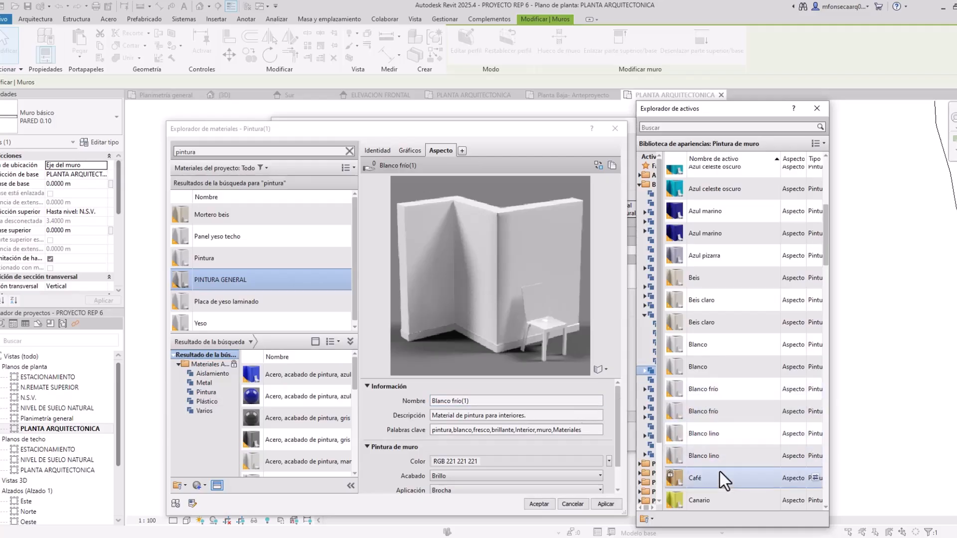
pyautogui.scroll(-1, 721, 472)
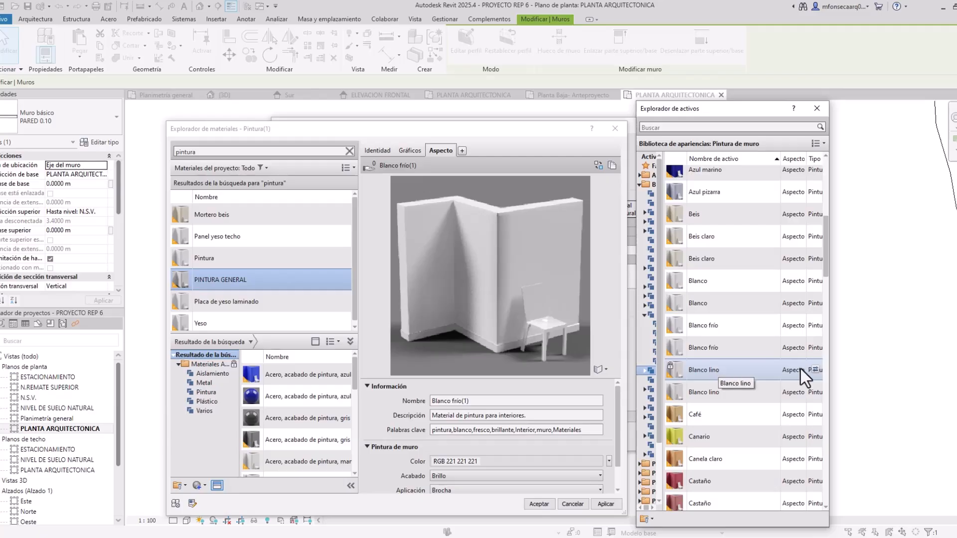
pyautogui.click(816, 370)
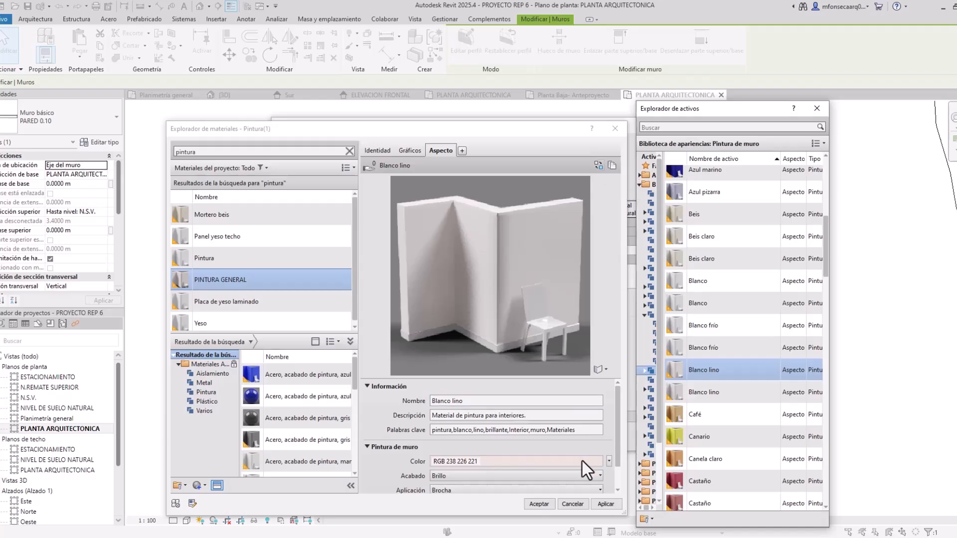
pyautogui.click(607, 504)
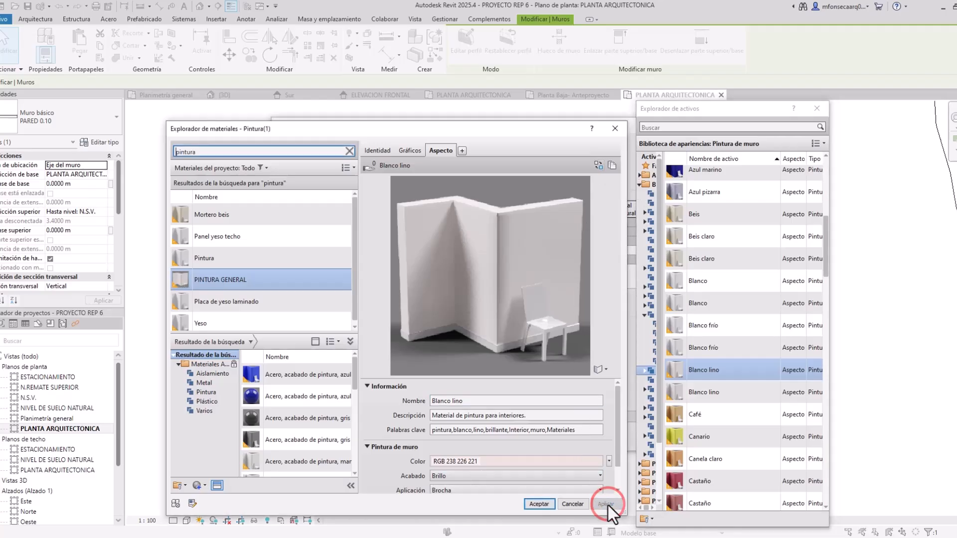
pyautogui.click(544, 507)
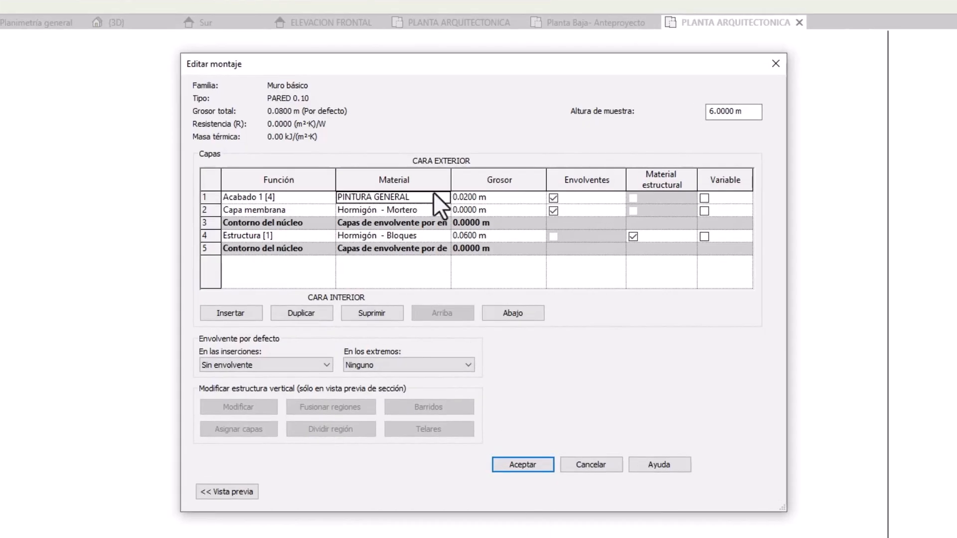
# Review the appearance, colour and replacement asset libraries of PINTURA GENERAL and return to the wall layers.
pyautogui.click(425, 199)
pyautogui.click(442, 197)
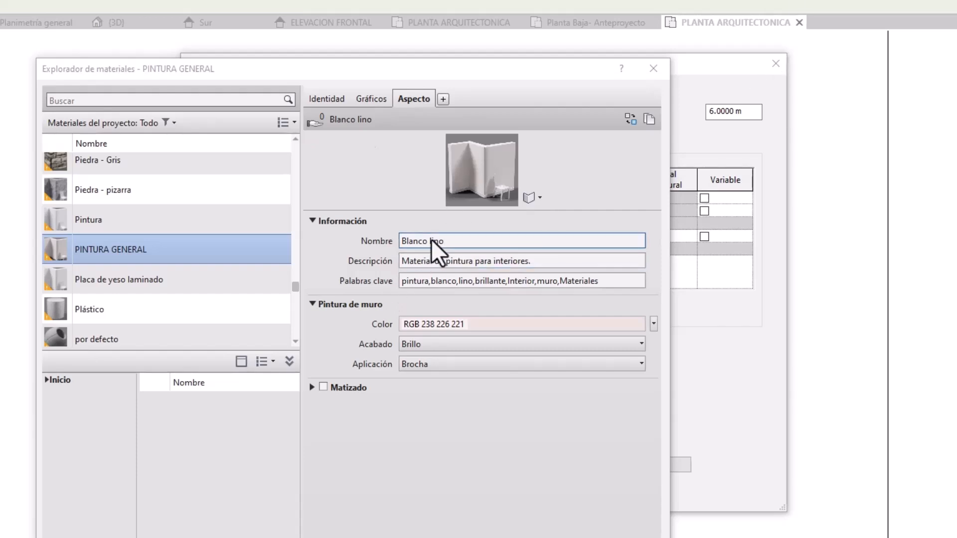
pyautogui.click(477, 324)
pyautogui.click(508, 193)
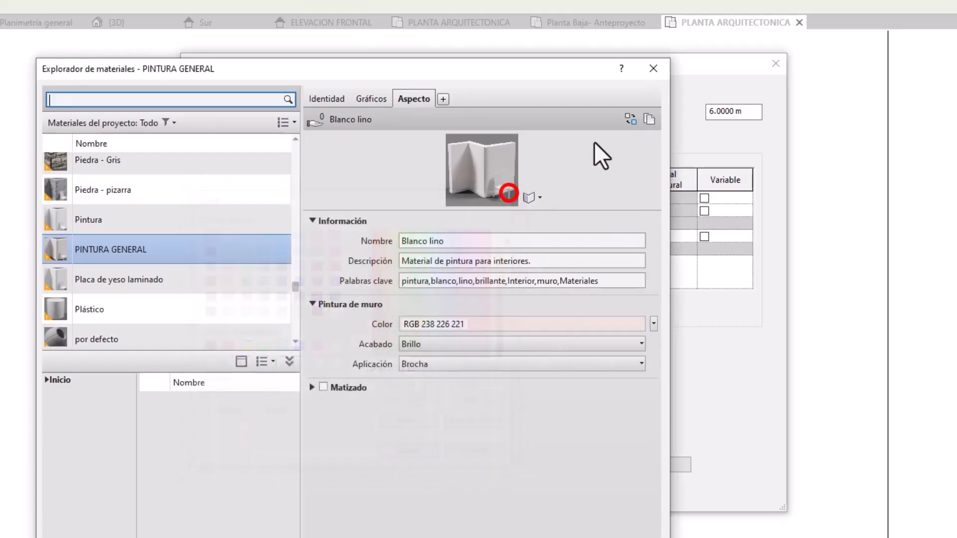
pyautogui.click(631, 118)
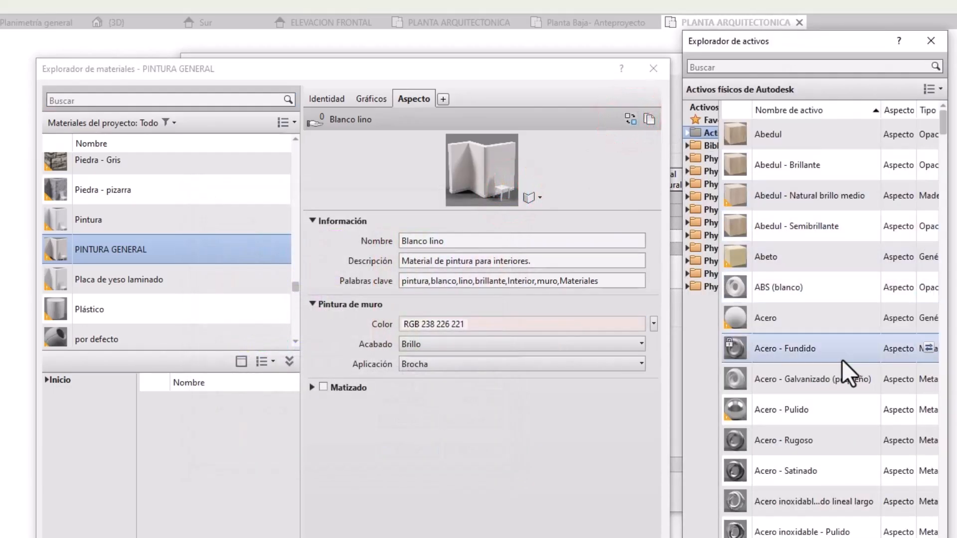
pyautogui.moveTo(717, 273); pyautogui.dragTo(880, 273)
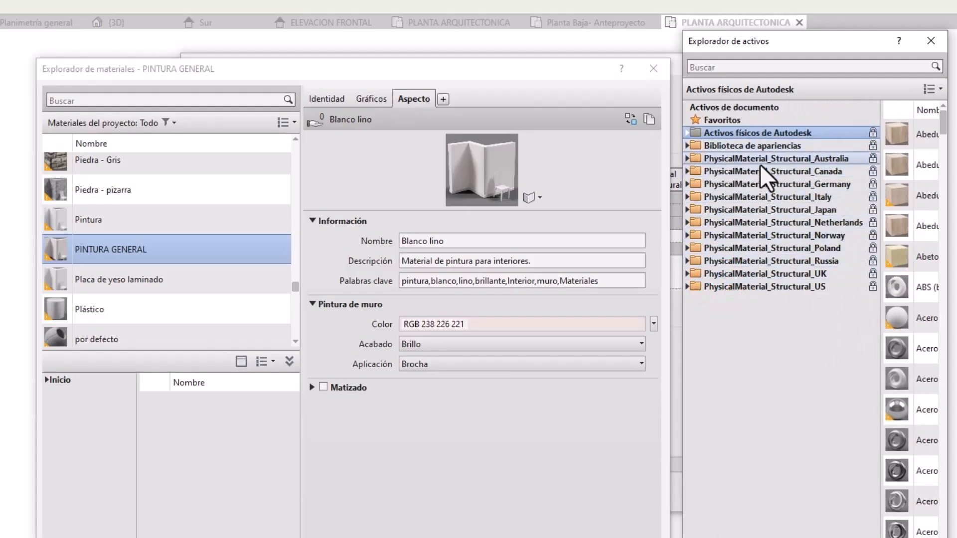
pyautogui.click(764, 145)
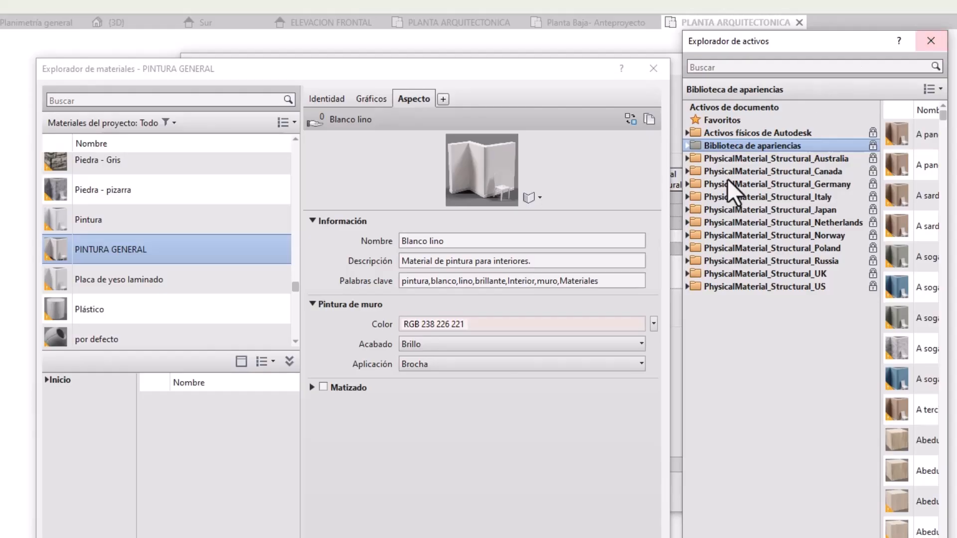
pyautogui.click(583, 527)
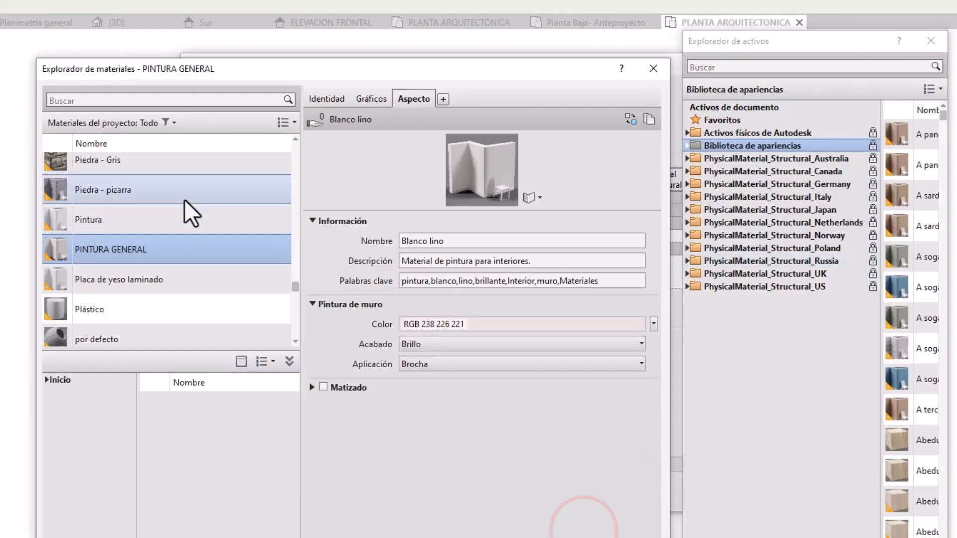
pyautogui.click(609, 535)
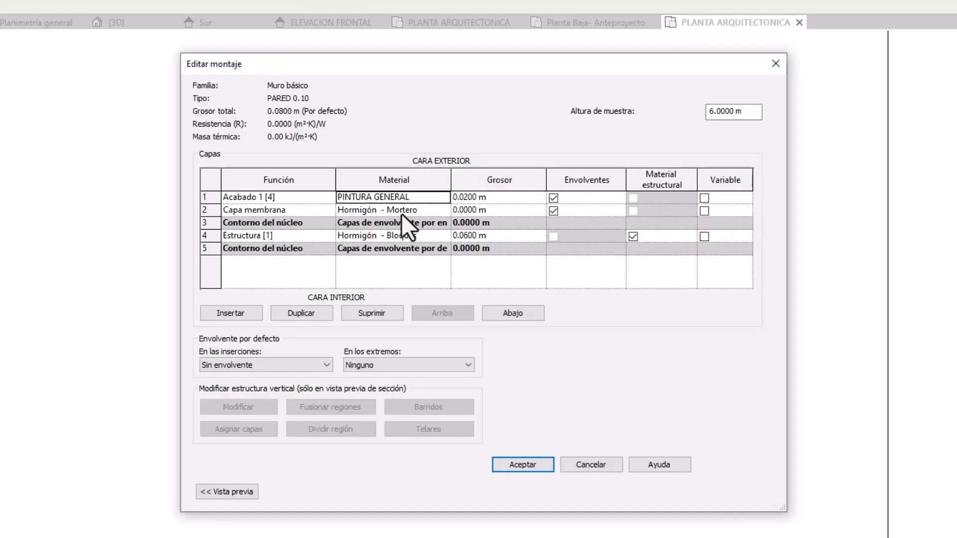
# Duplicate the Acabado 1 [4] layer with PINTURA GENERAL and move the copy below the core to the interior face.
pyautogui.click(408, 276)
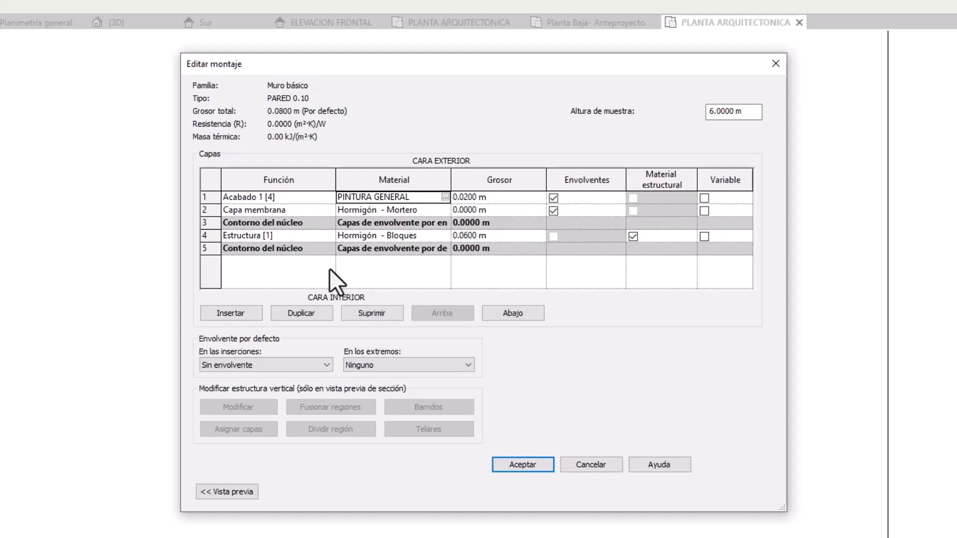
pyautogui.click(310, 199)
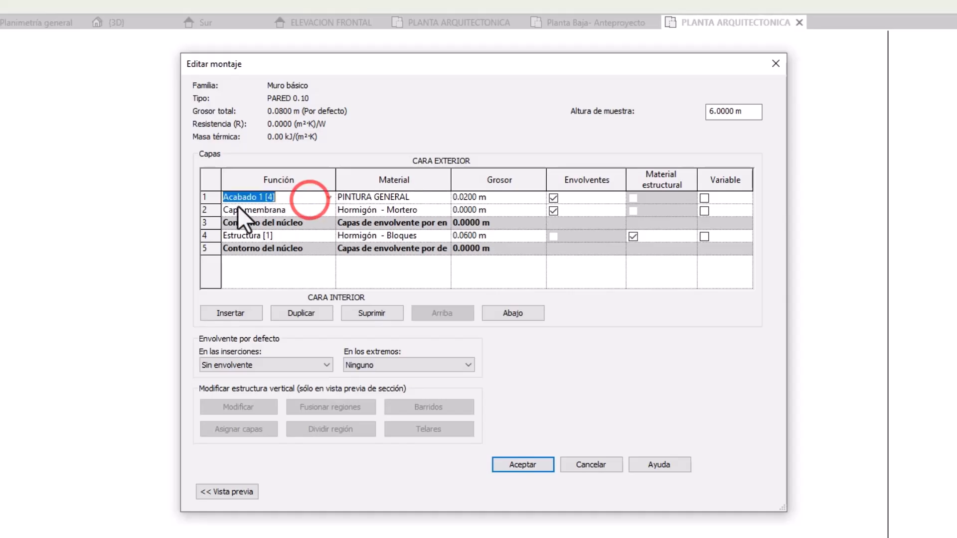
pyautogui.click(205, 198)
pyautogui.click(285, 314)
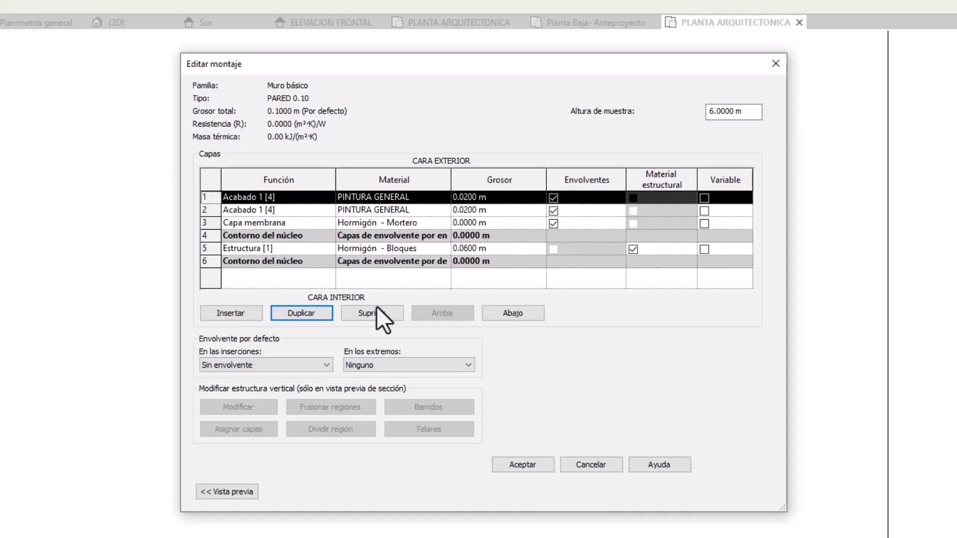
pyautogui.click(498, 313)
pyautogui.click(499, 315)
pyautogui.click(501, 317)
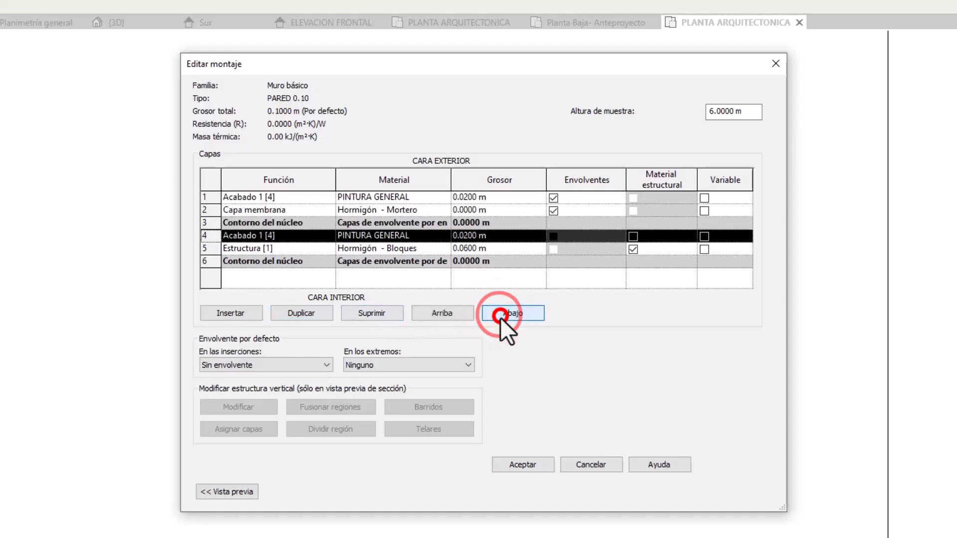
pyautogui.click(500, 318)
pyautogui.click(501, 319)
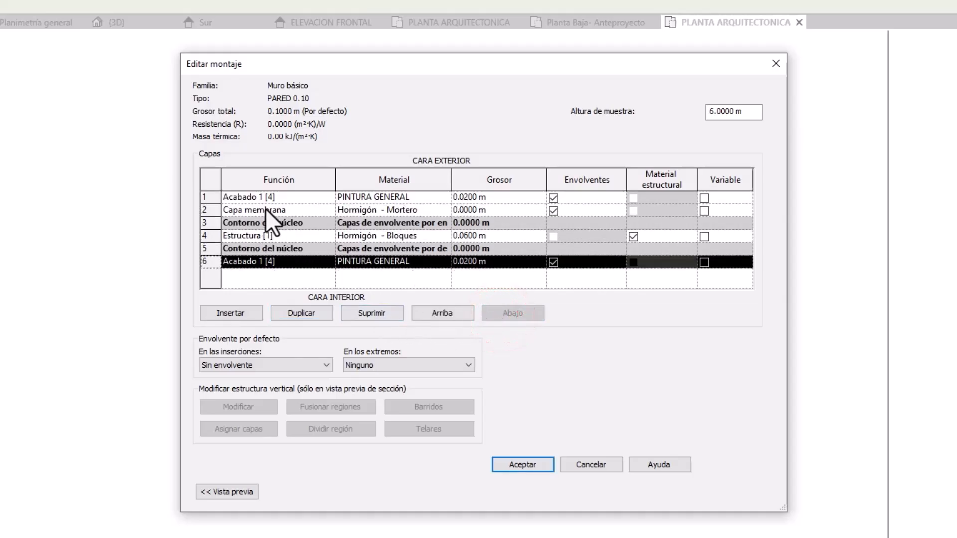
# Duplicate the Hormigón - Mortero membrane layer and move the copy between the interior core boundary and the interior finish.
pyautogui.click(212, 210)
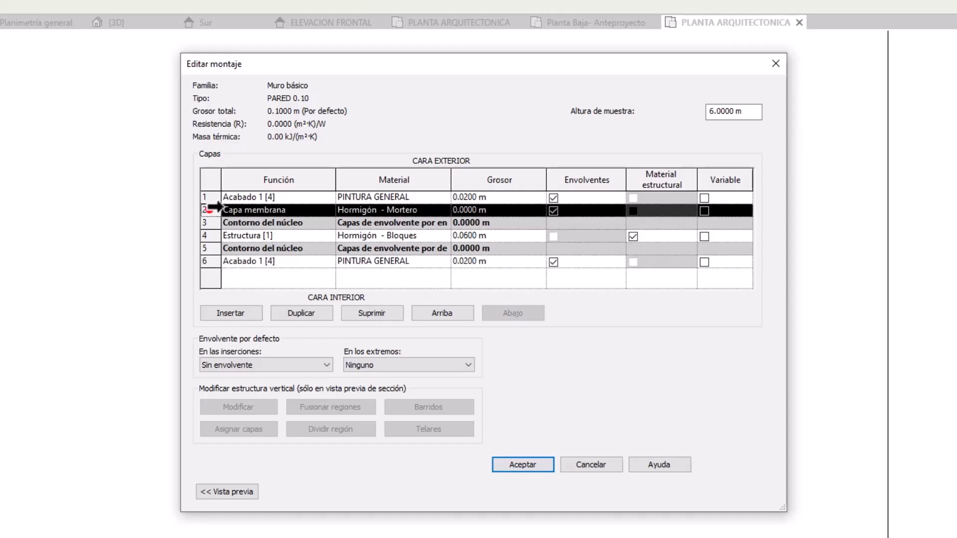
pyautogui.click(310, 317)
pyautogui.click(503, 315)
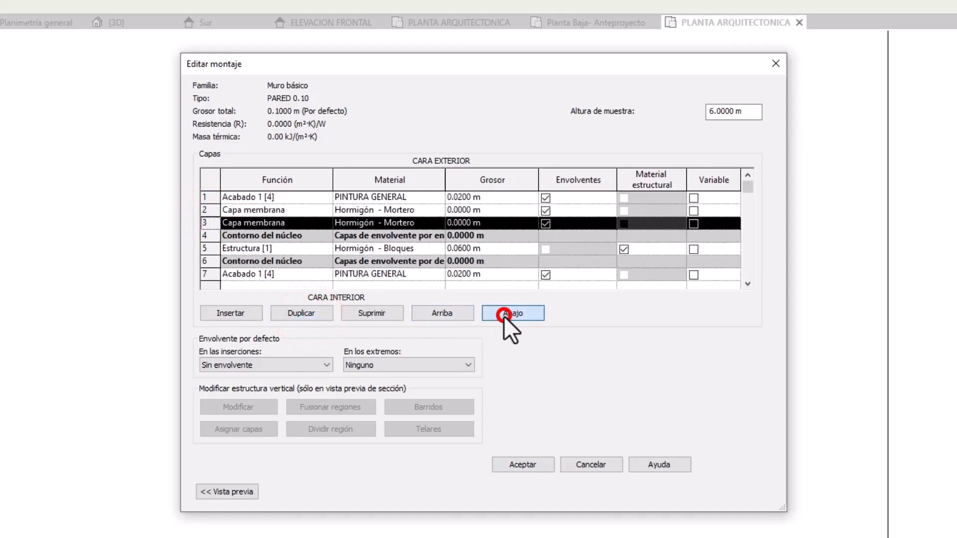
pyautogui.click(503, 316)
pyautogui.click(503, 316)
pyautogui.click(504, 315)
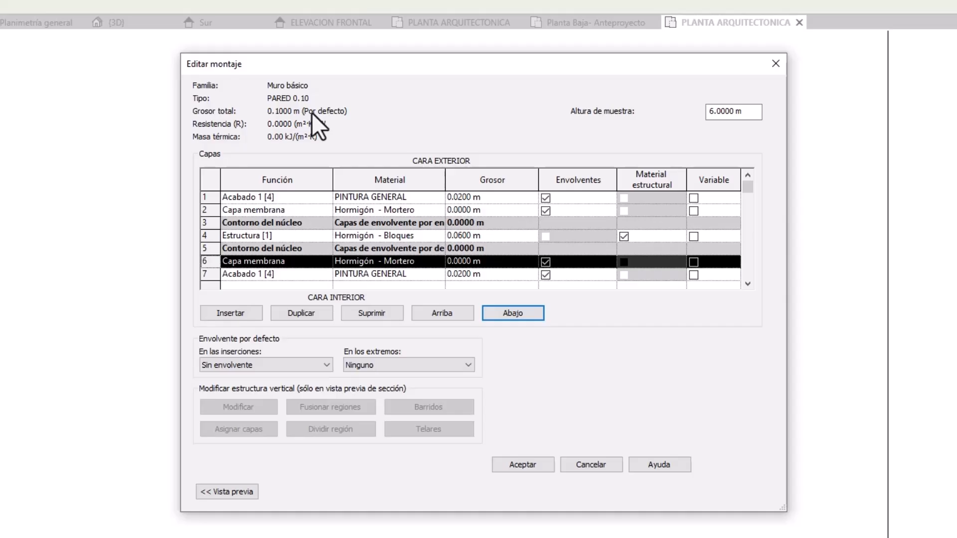
# Accept the layer assembly of PARED 0.10, apply the type properties and return to the floor plan with nothing selected.
pyautogui.click(536, 469)
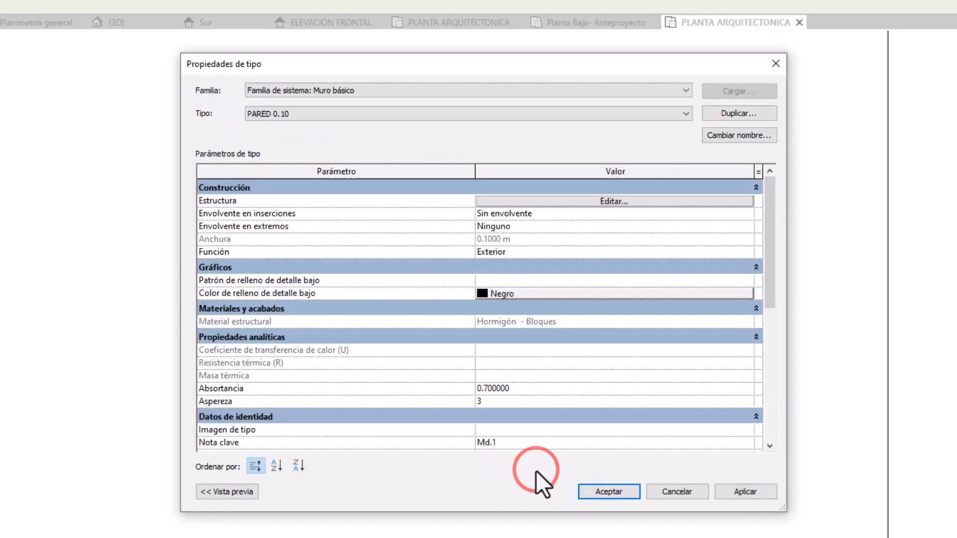
pyautogui.click(735, 492)
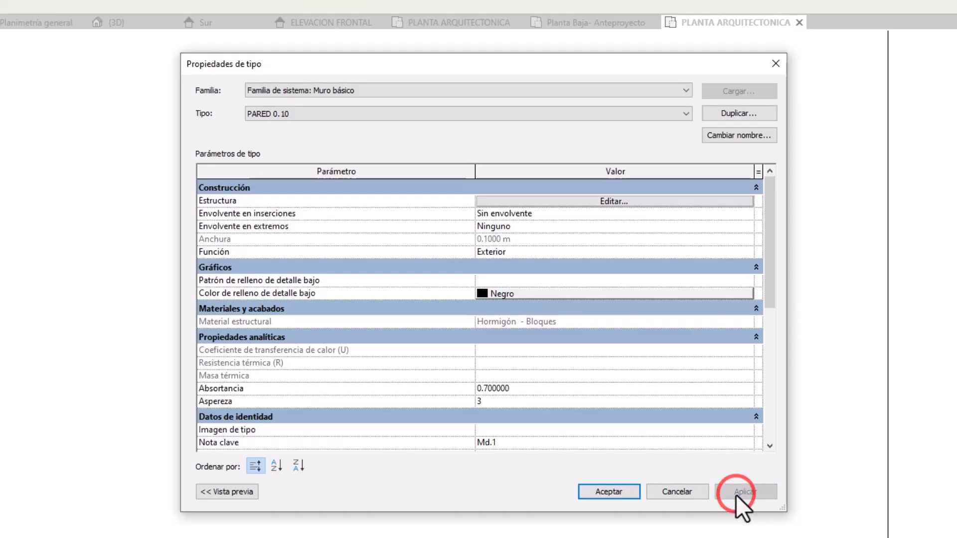
pyautogui.click(613, 496)
pyautogui.click(450, 392)
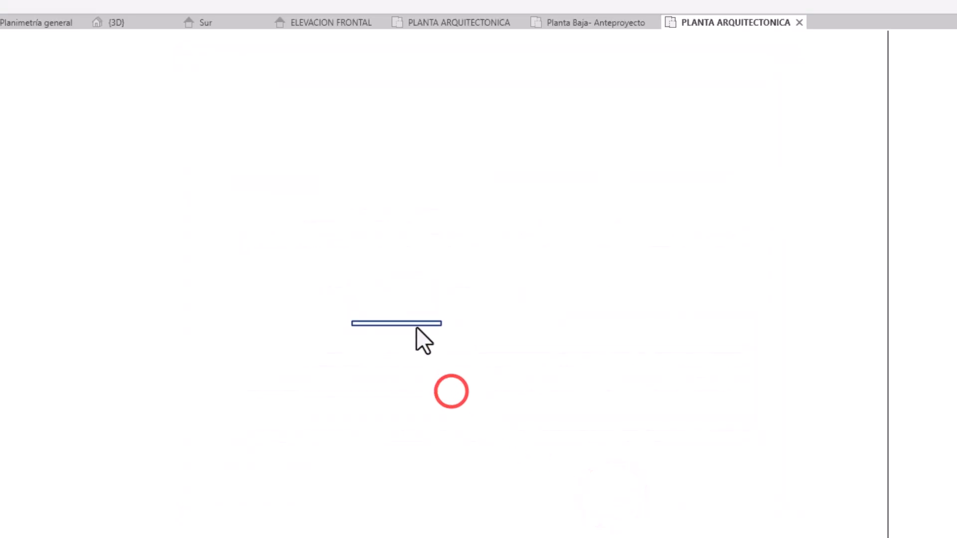
# Inspect the horizontal wall in the floor plan, checking its assigned type and location line, and clear the selection.
pyautogui.click(418, 324)
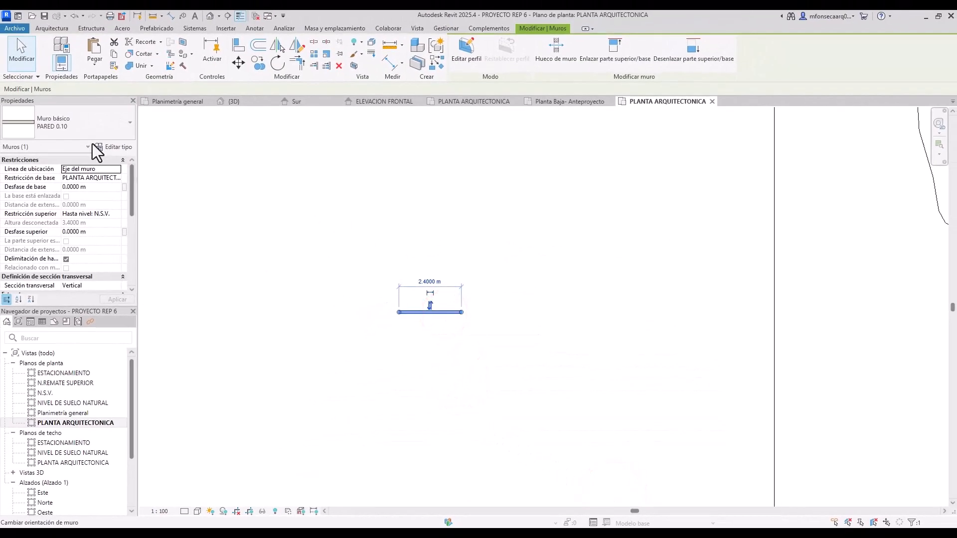
pyautogui.click(59, 124)
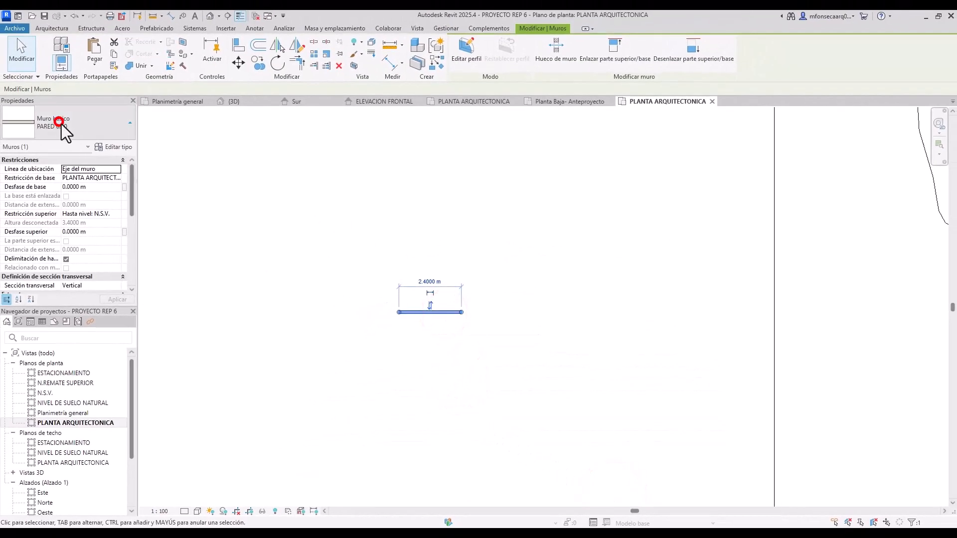
pyautogui.click(95, 164)
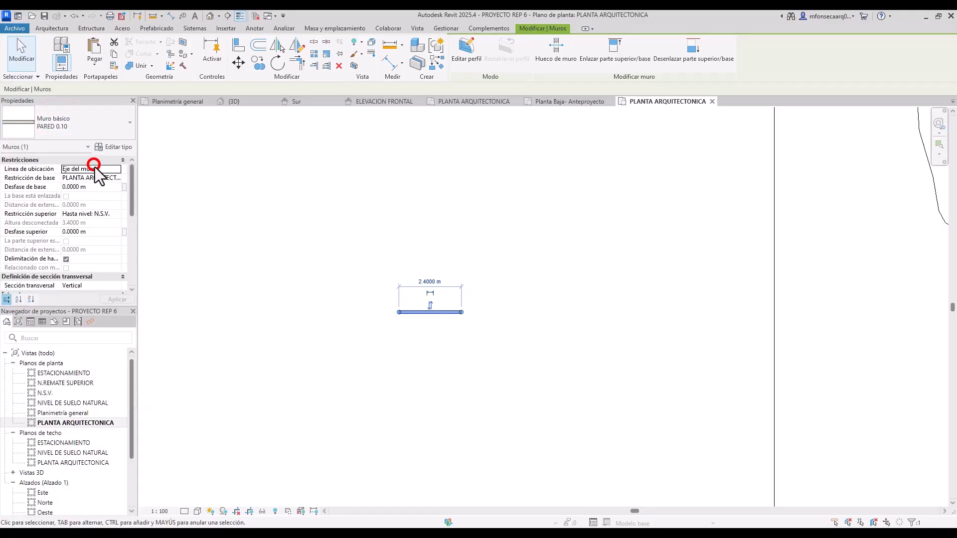
pyautogui.click(438, 313)
pyautogui.click(441, 282)
pyautogui.click(497, 235)
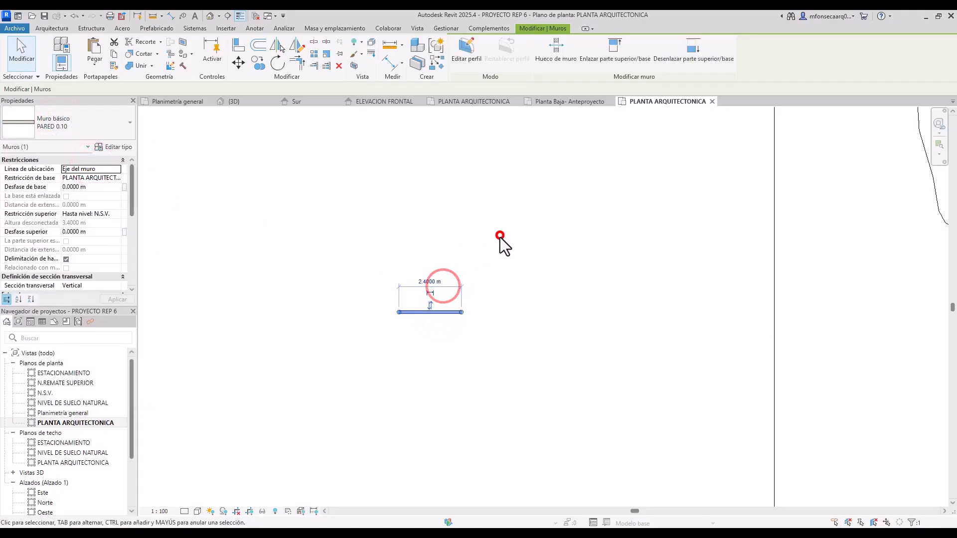
pyautogui.click(466, 348)
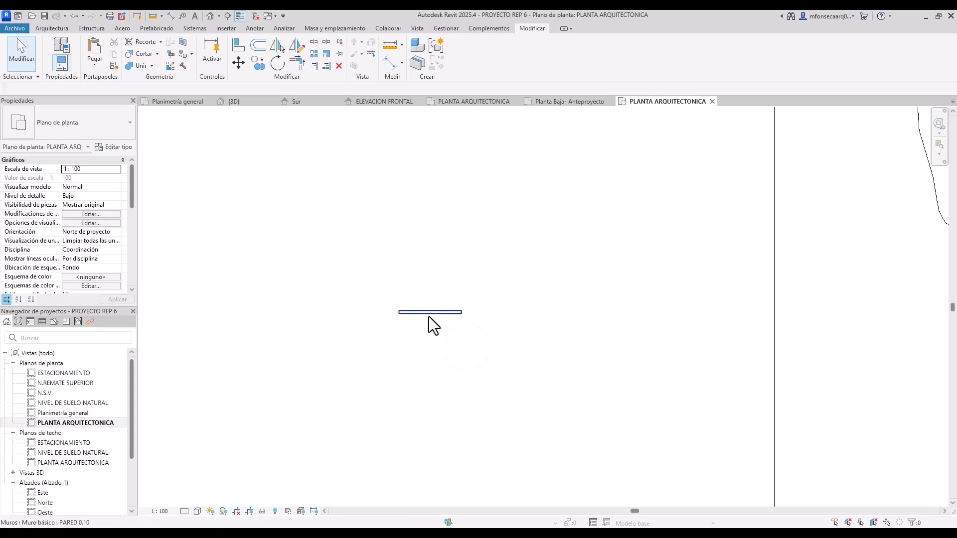